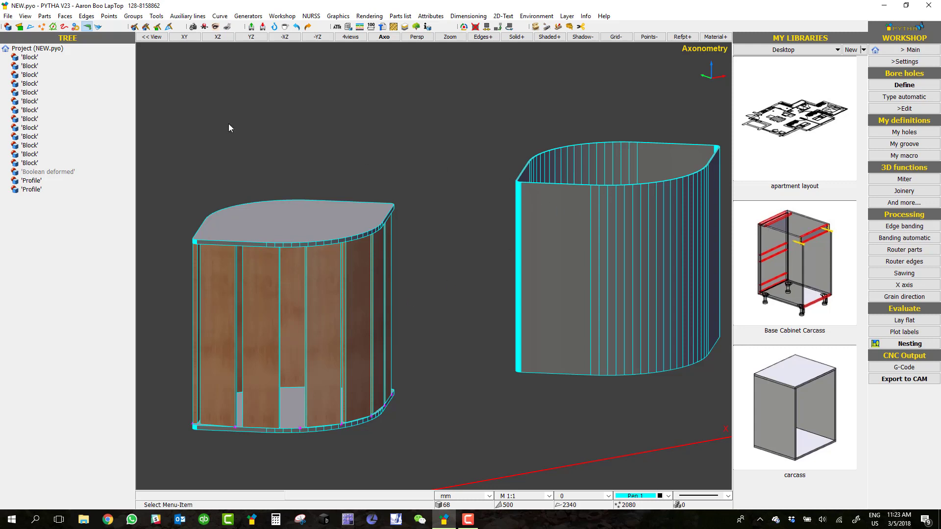
Step: Start a new empty project in place of the current cabinet model
left_click(8, 17)
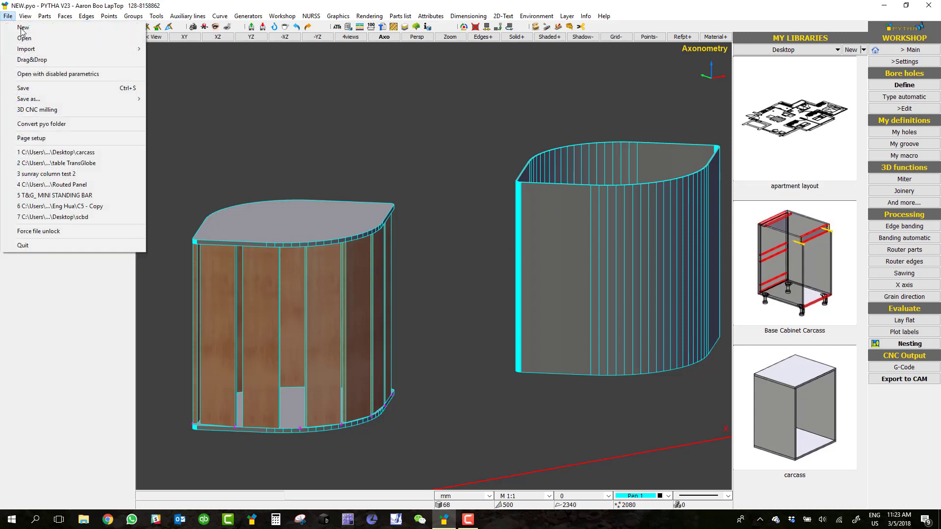
left_click(18, 26)
left_click(468, 278)
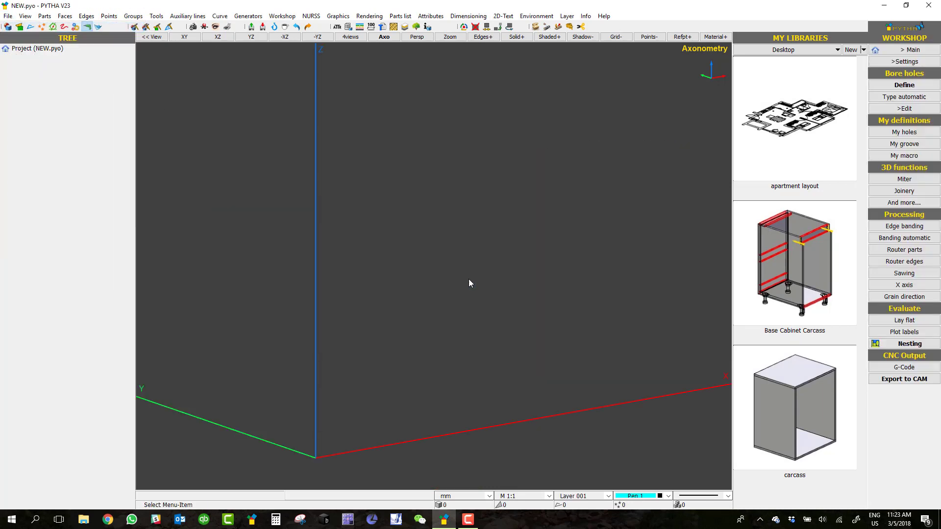
Step: Import the DWG outline drawing from the Desktop into the empty project
left_click(8, 16)
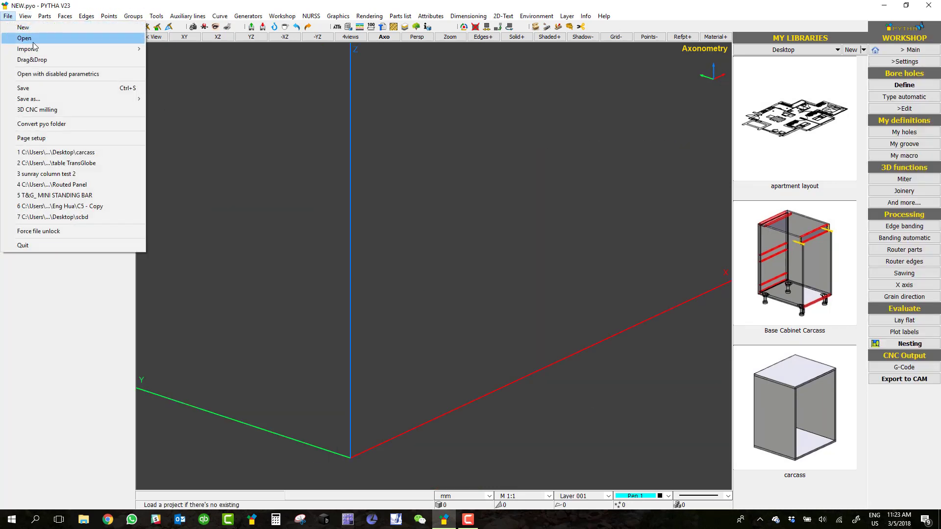
mouse_move(123, 49)
left_click(171, 70)
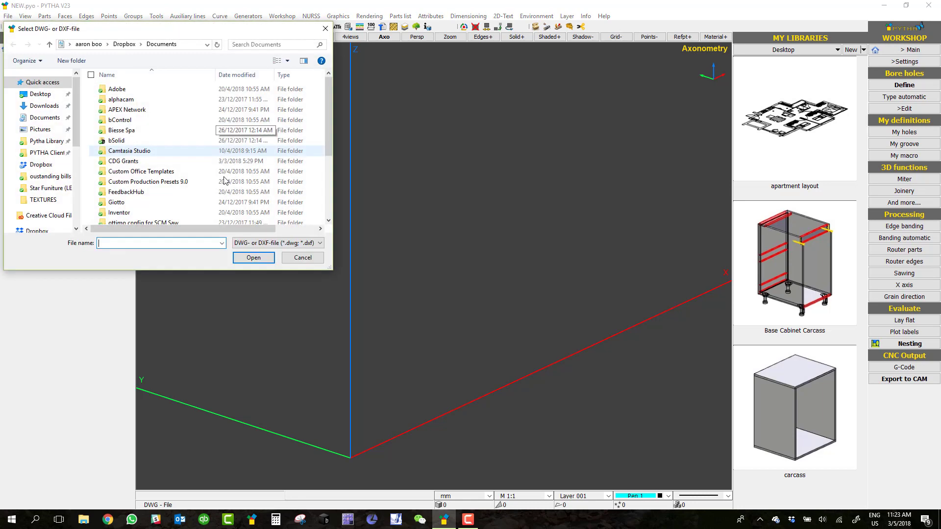
scroll(196, 147, "down", 5)
left_click(39, 94)
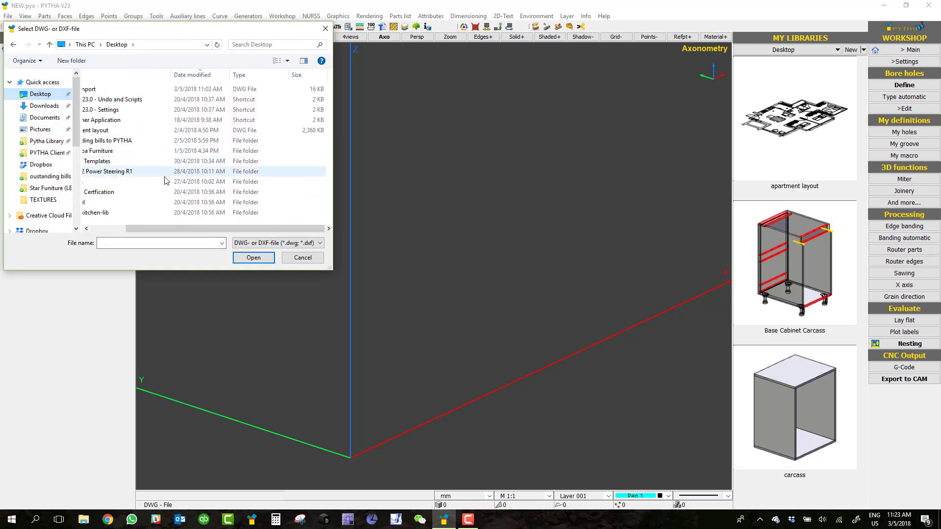
double_click(146, 90)
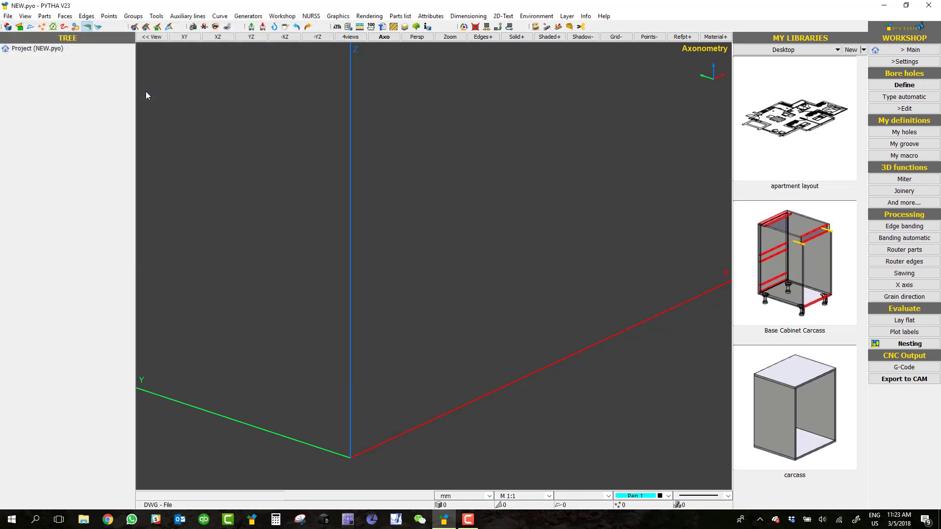
middle_click_drag(431, 385, 438, 324)
scroll(438, 324, "up", 2)
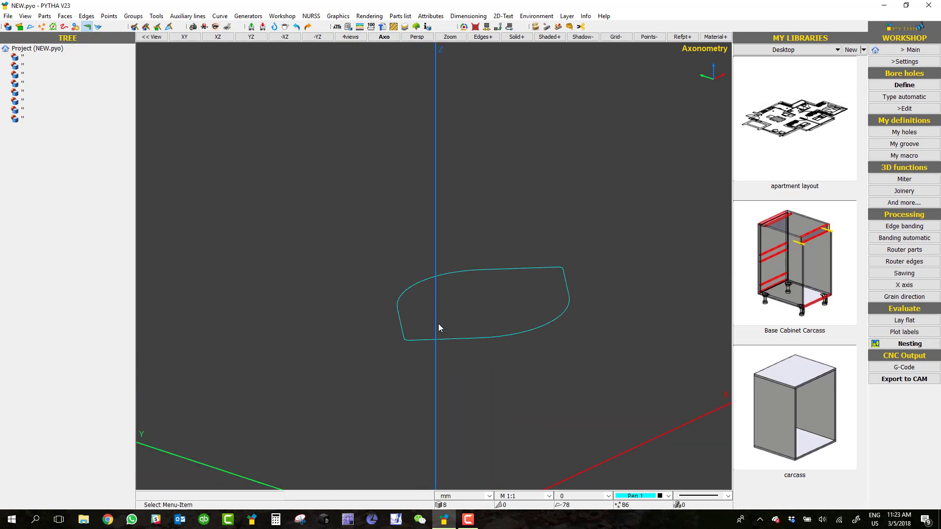
Step: Check an outline segment's dimensions and scale the drawing up tenfold by switching units to cm without conversion, and back to mm with conversion
double_click(473, 337)
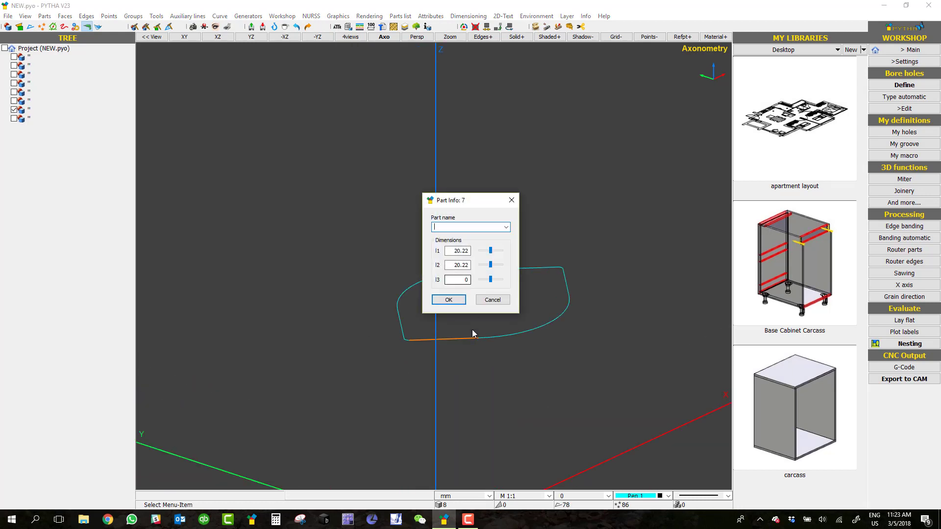
key("Escape")
left_click(489, 496)
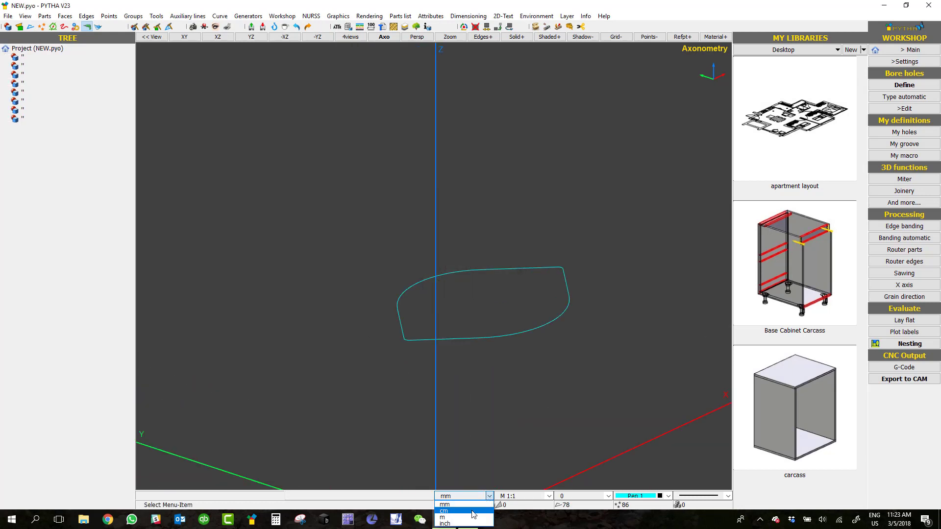
left_click(470, 511)
left_click(526, 269)
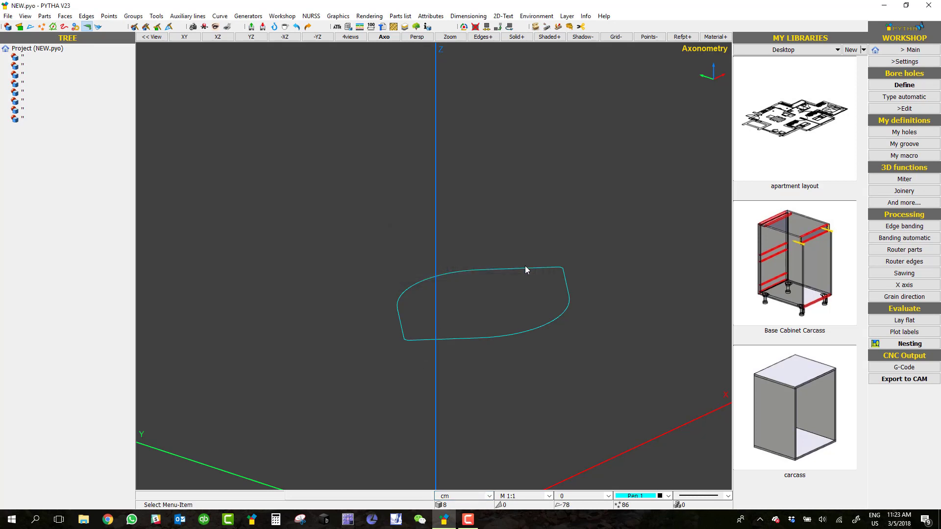
left_click(488, 496)
left_click(475, 504)
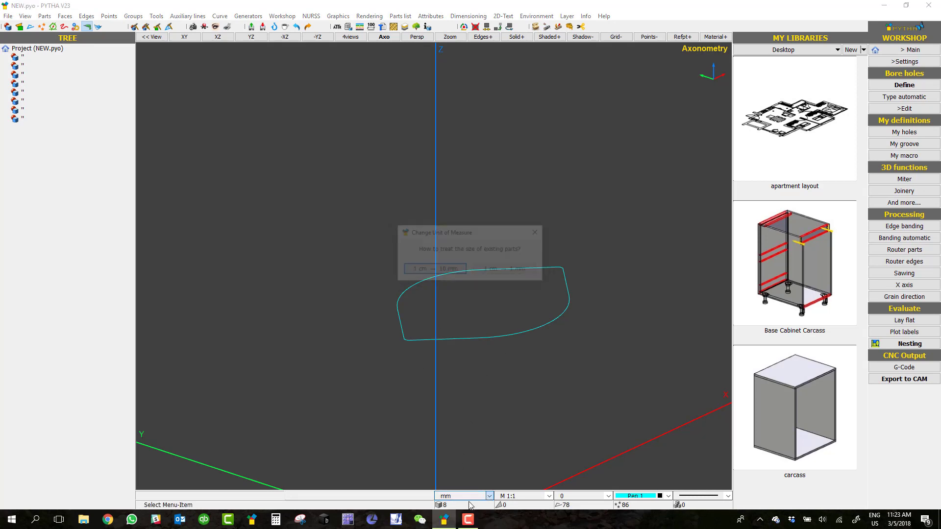
left_click(451, 271)
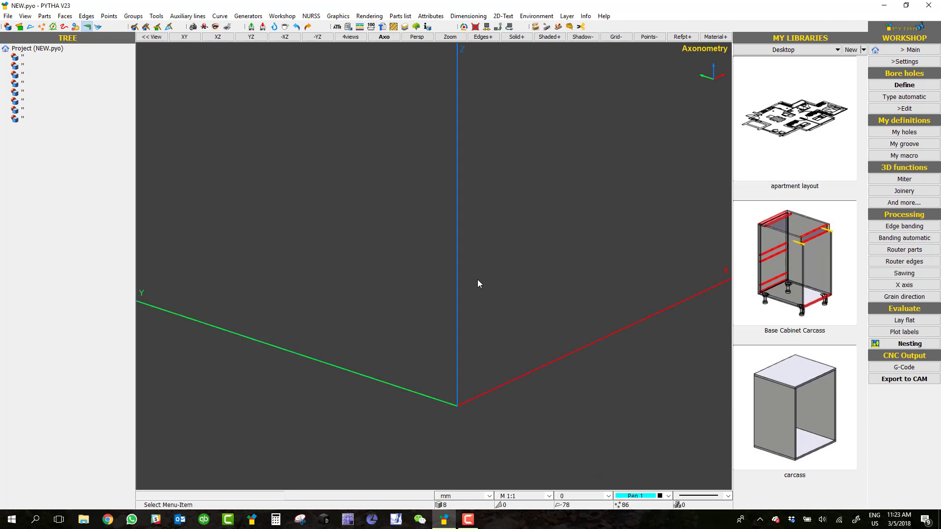
scroll(478, 284, "down", 5)
middle_click_drag(474, 290, 468, 308)
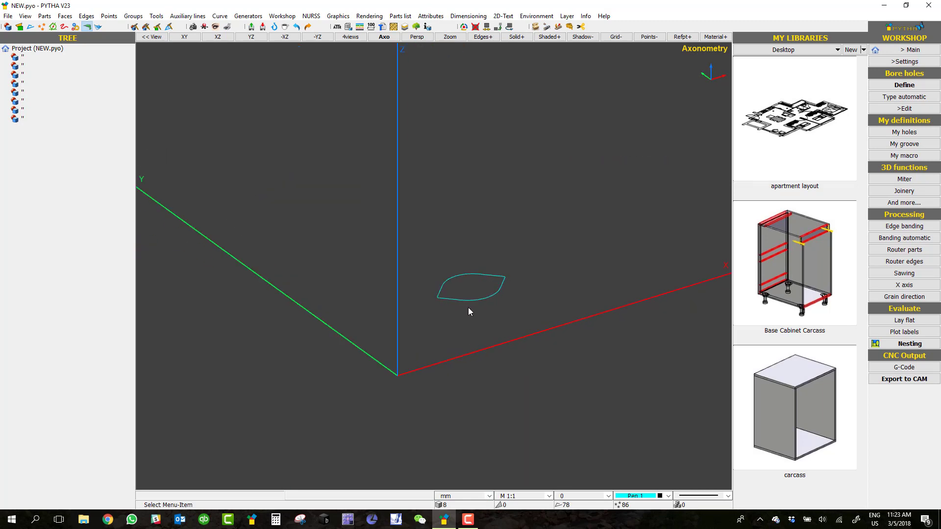
scroll(474, 314, "up", 3)
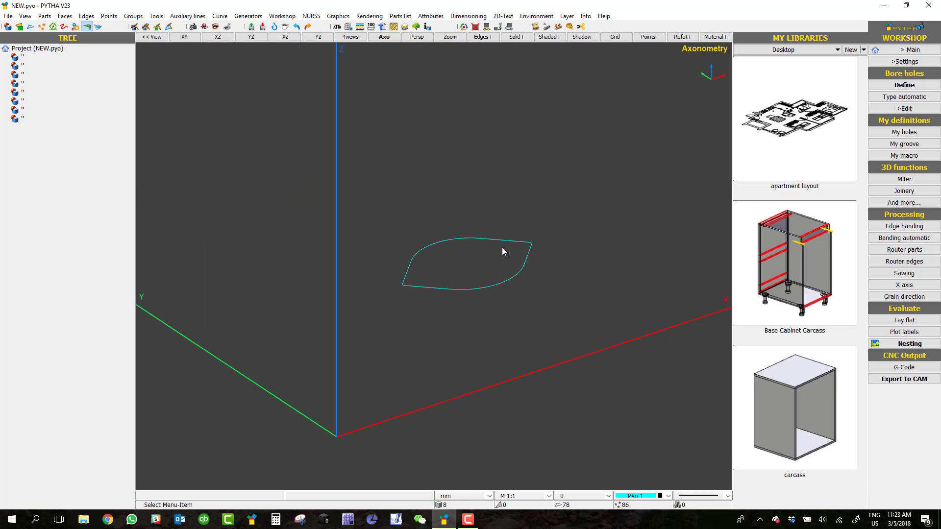
scroll(503, 271, "up", 3)
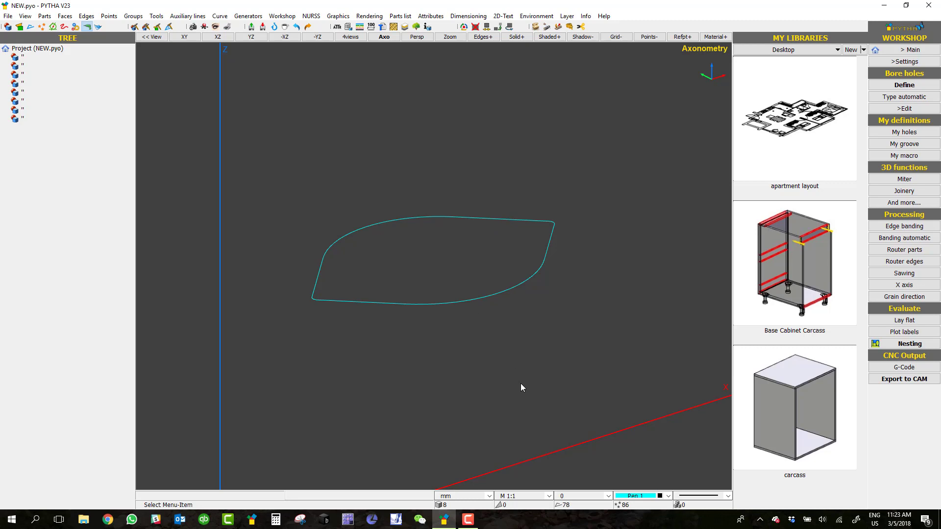
Step: Create an upright block about 496 × 122 × 34 mm in front of the imported outline
key("b")
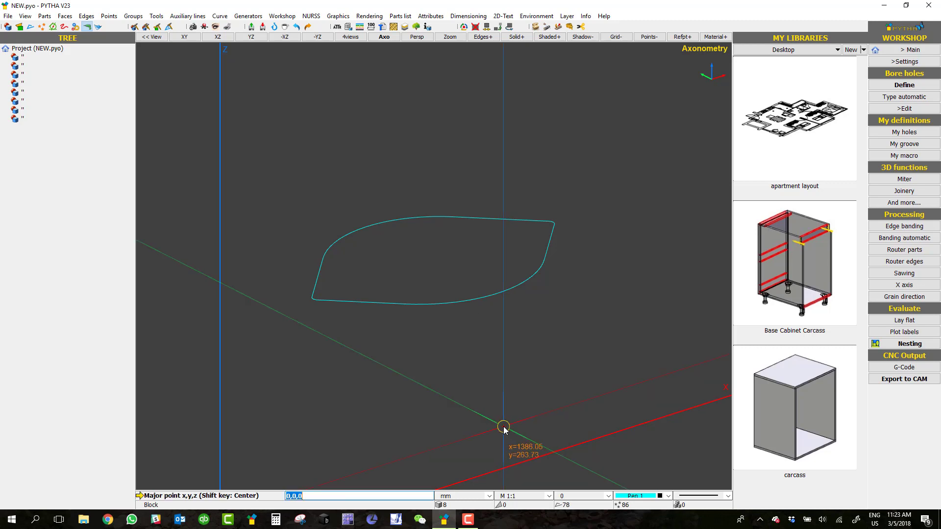
left_click(504, 427)
left_click(527, 415)
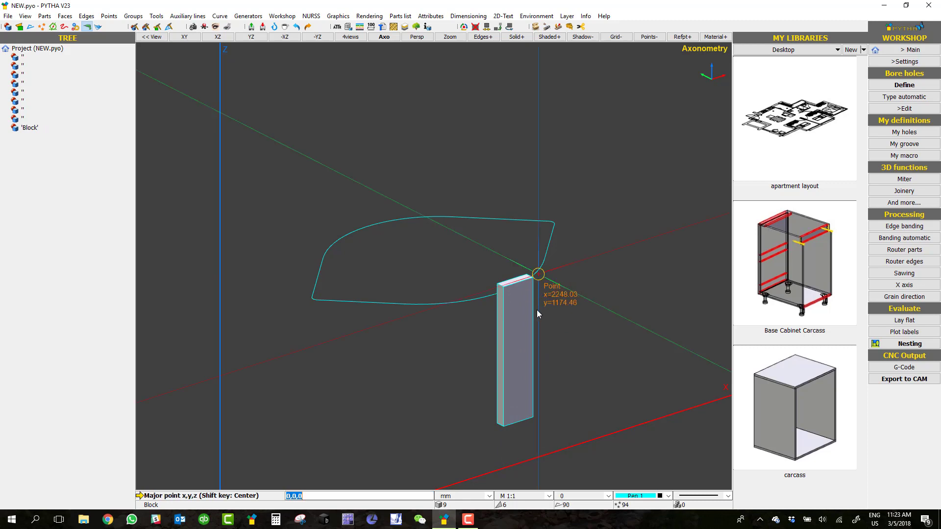
Step: Name the block Rib and set its dimensions to 600 × 150 × 18 mm
left_click(537, 310)
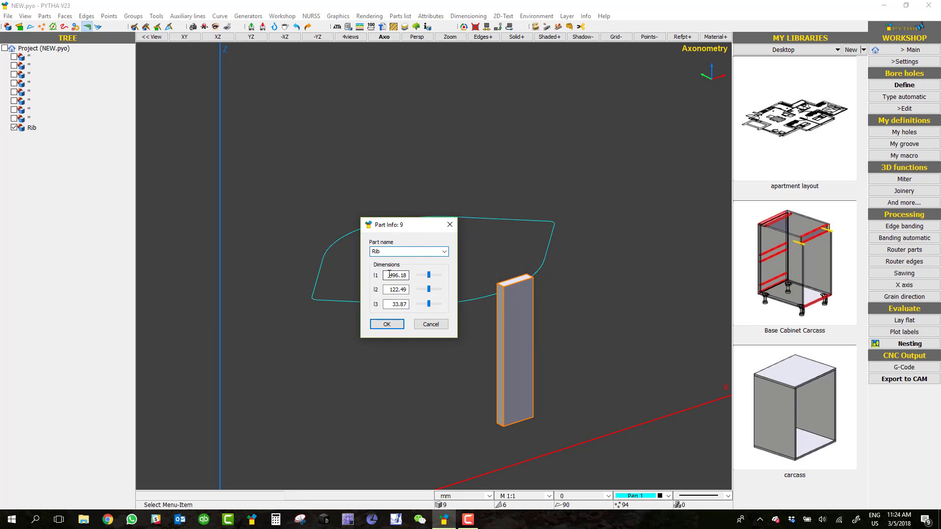
type("600")
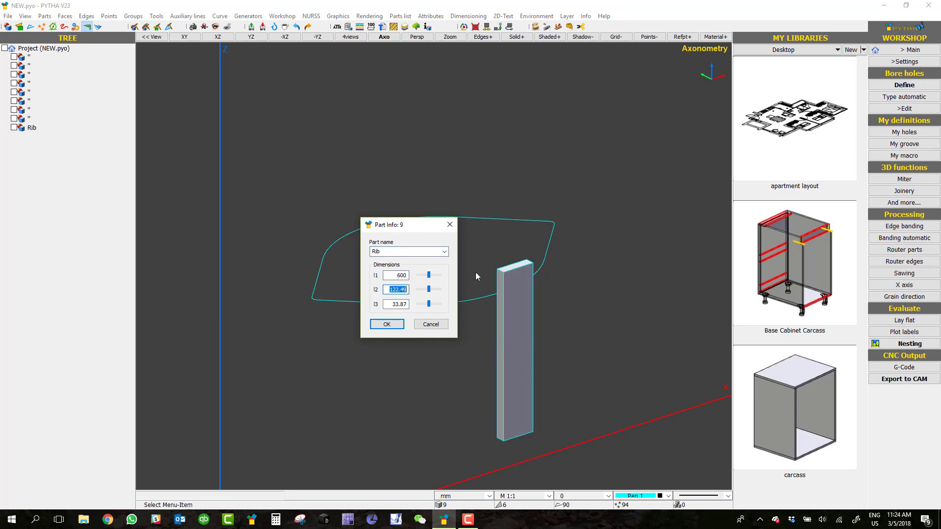
type("150")
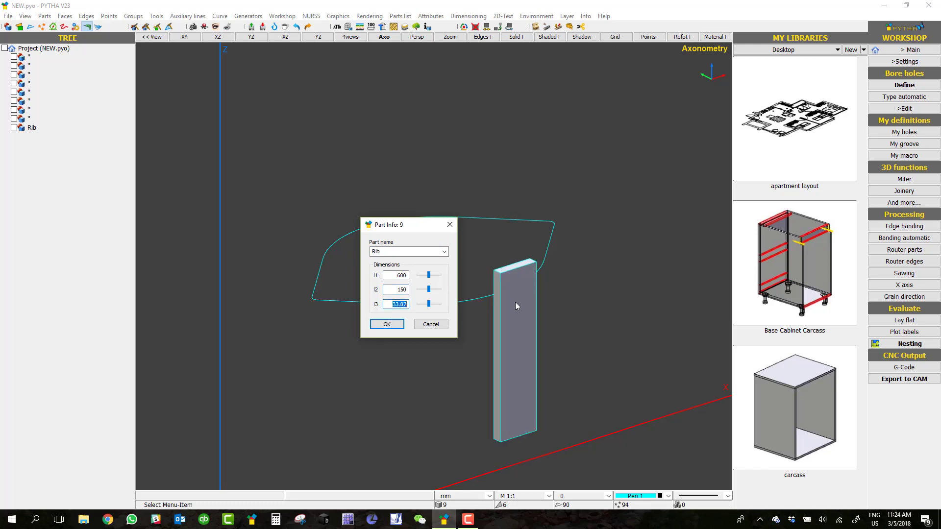
type("18")
key("Return")
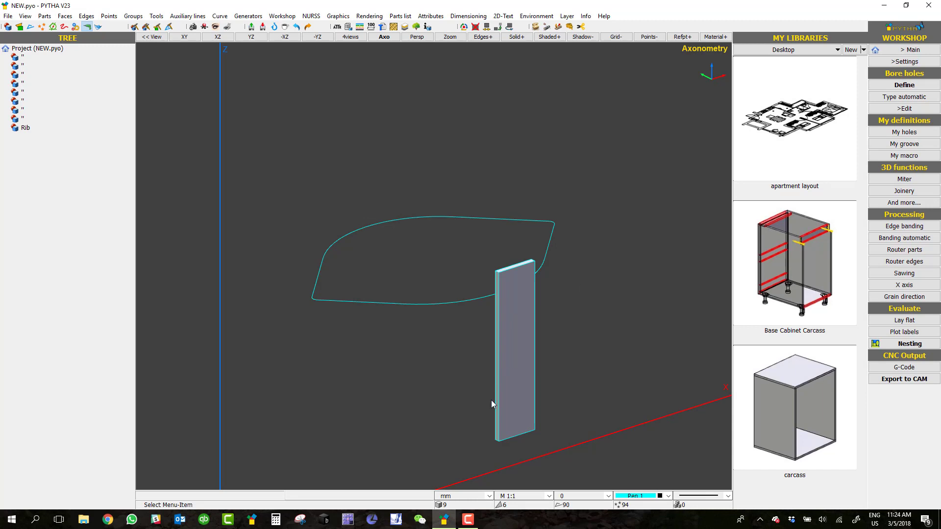
Step: Define three reference points for the Rib at its bottom corners, in the order back left, front left, front right
scroll(512, 422, "up", 2)
middle_click_drag(531, 382, 555, 331)
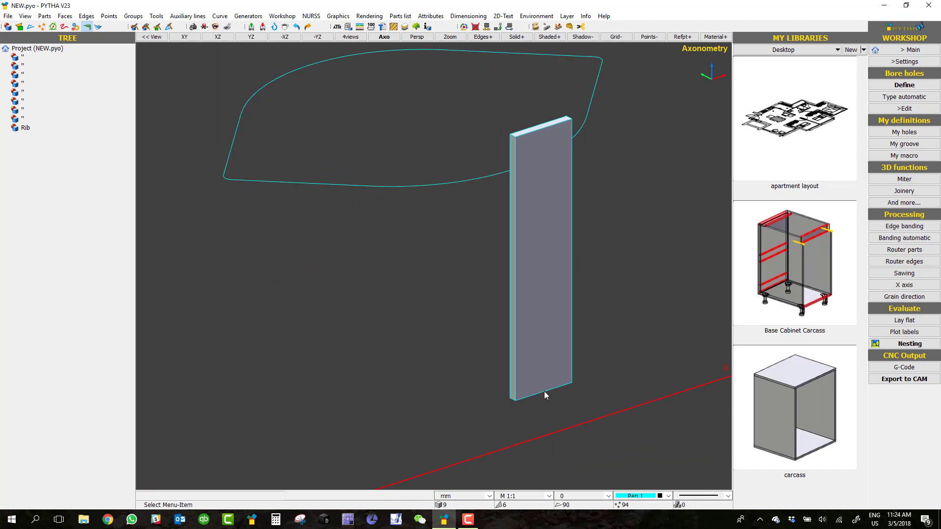
scroll(343, 190, "down", 2)
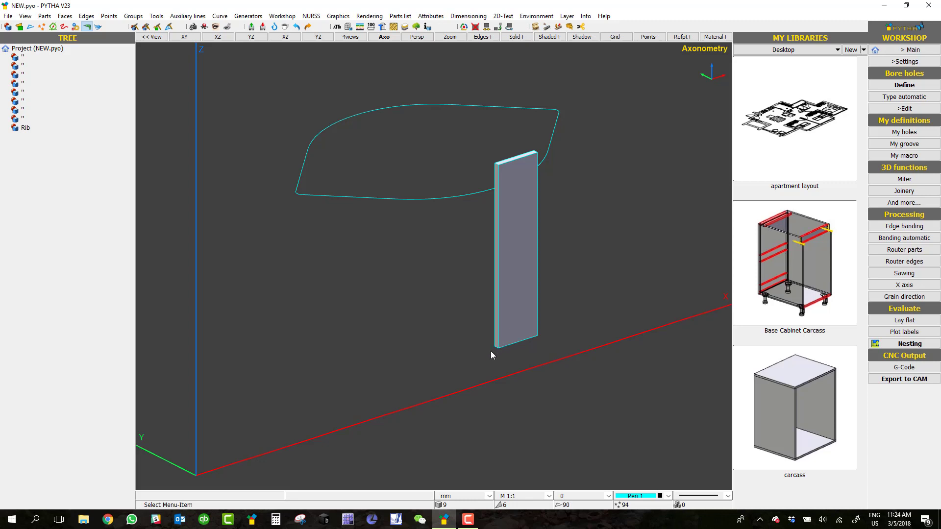
left_click(912, 51)
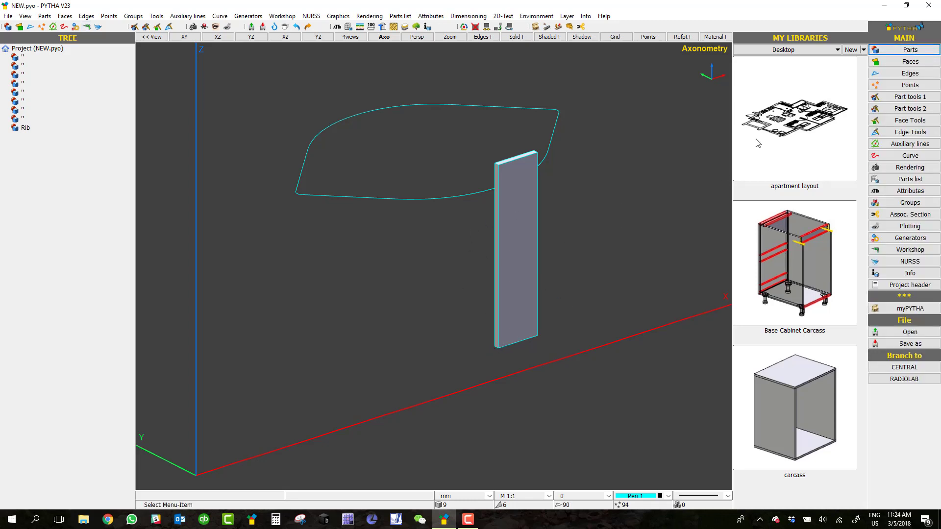
left_click(900, 192)
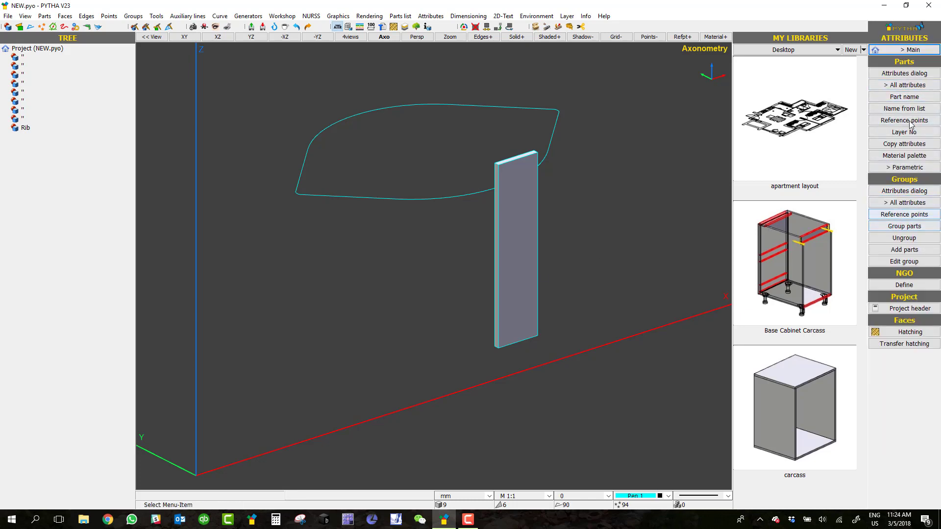
left_click(900, 84)
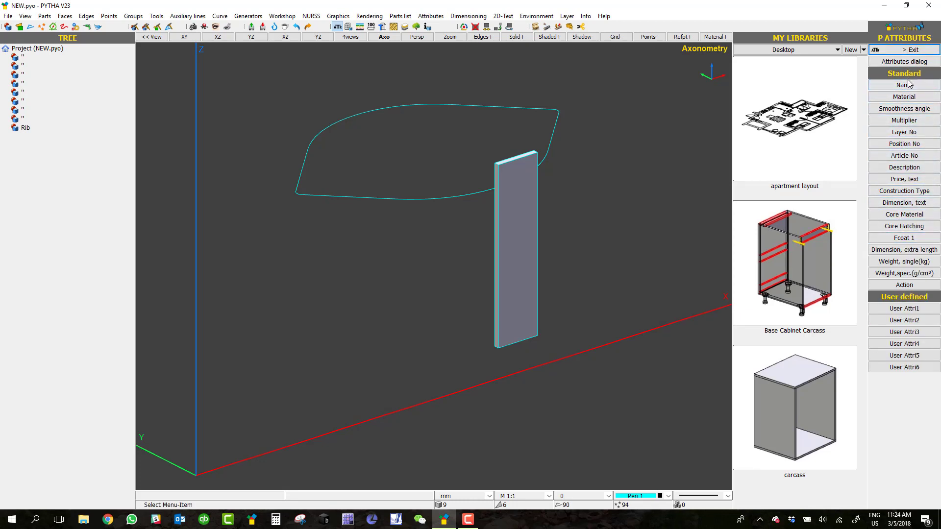
left_click(913, 50)
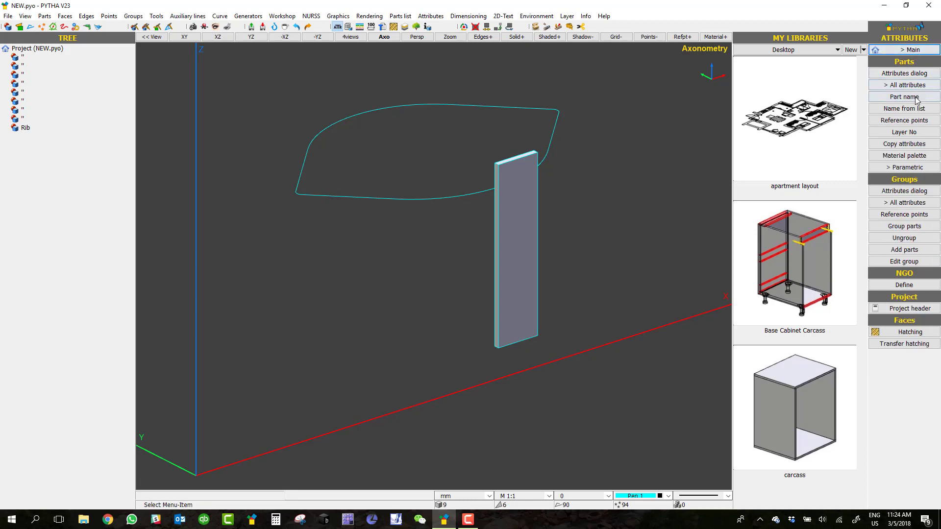
left_click(897, 121)
scroll(470, 362, "up", 5)
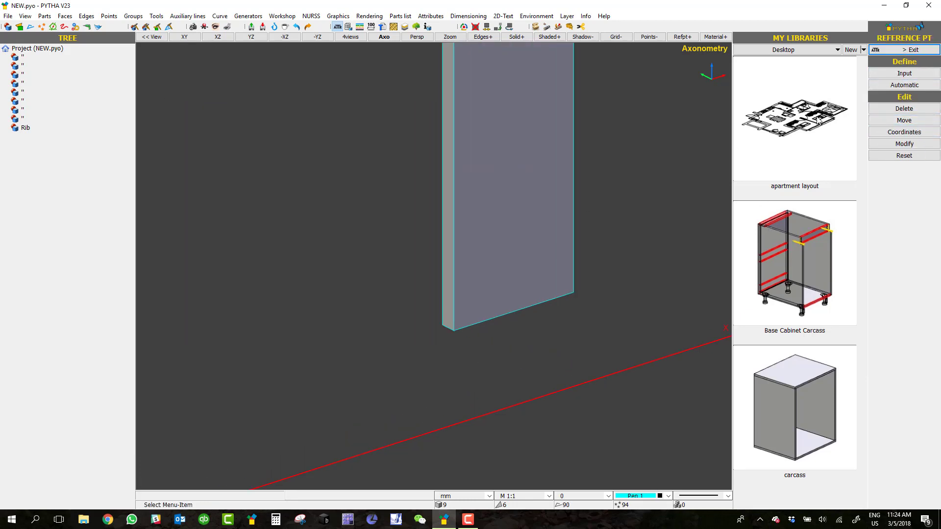
left_click(904, 73)
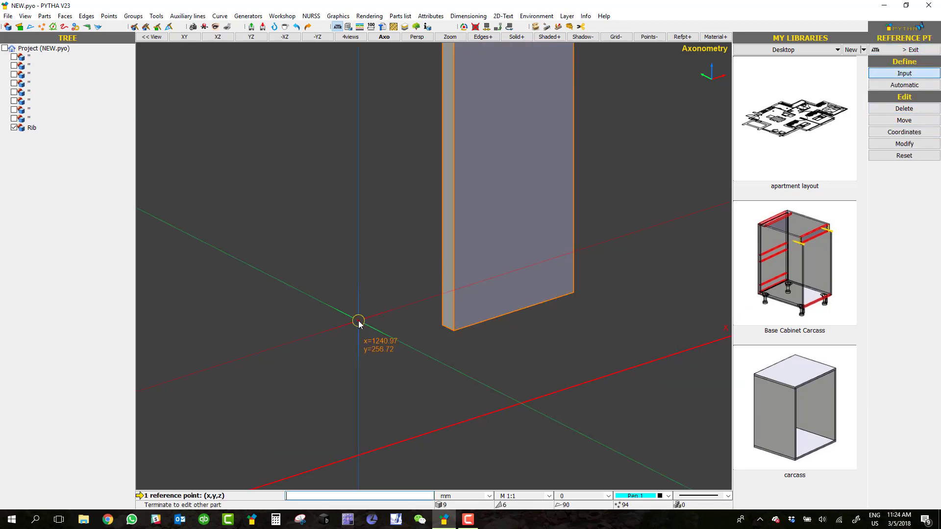
scroll(370, 299, "down", 5)
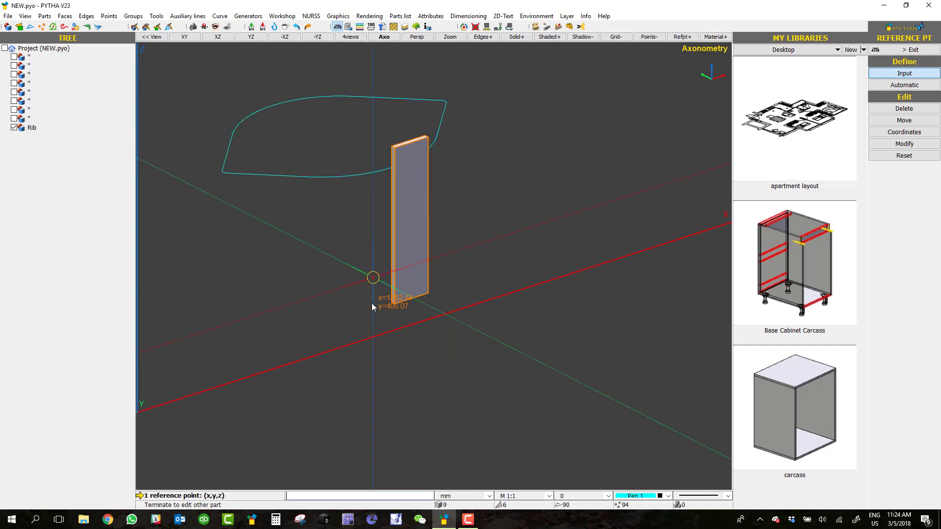
scroll(373, 308, "up", 4)
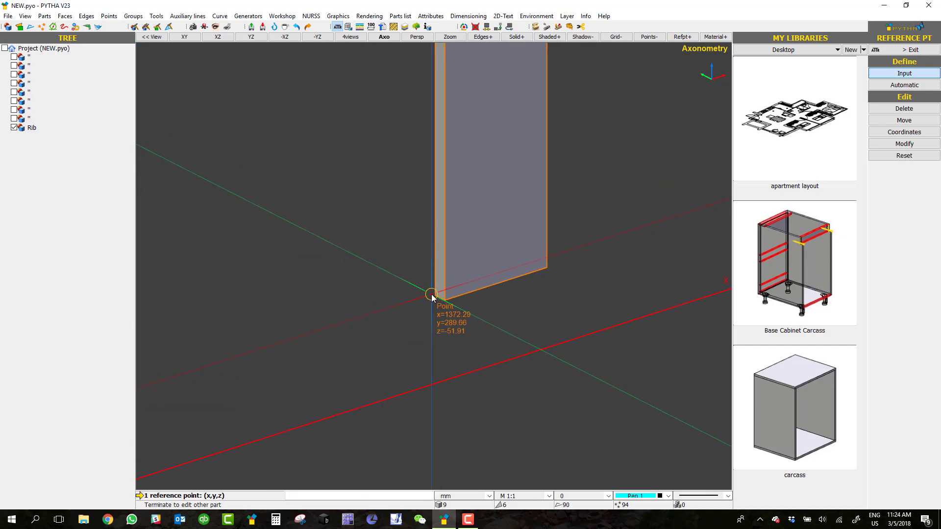
left_click(432, 296)
left_click(444, 300)
left_click(546, 268)
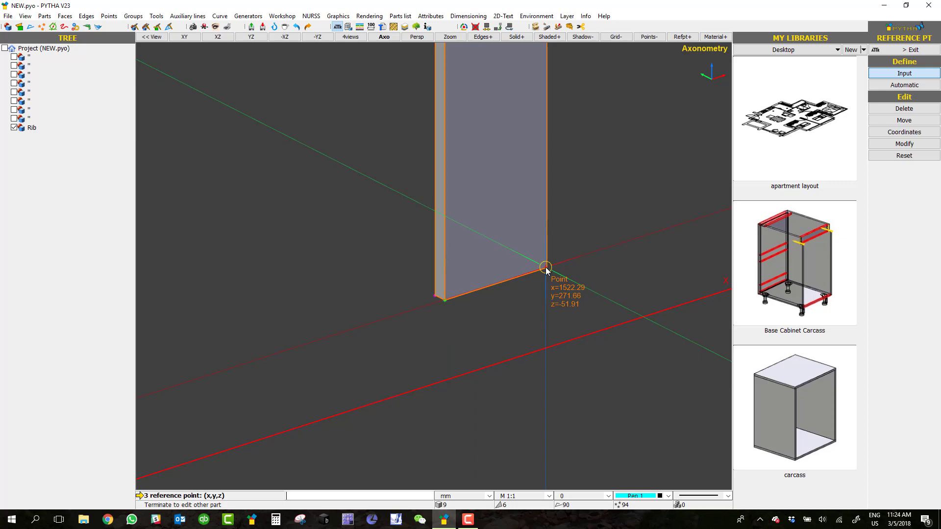
right_click(582, 281)
right_click(590, 210)
scroll(567, 218, "down", 5)
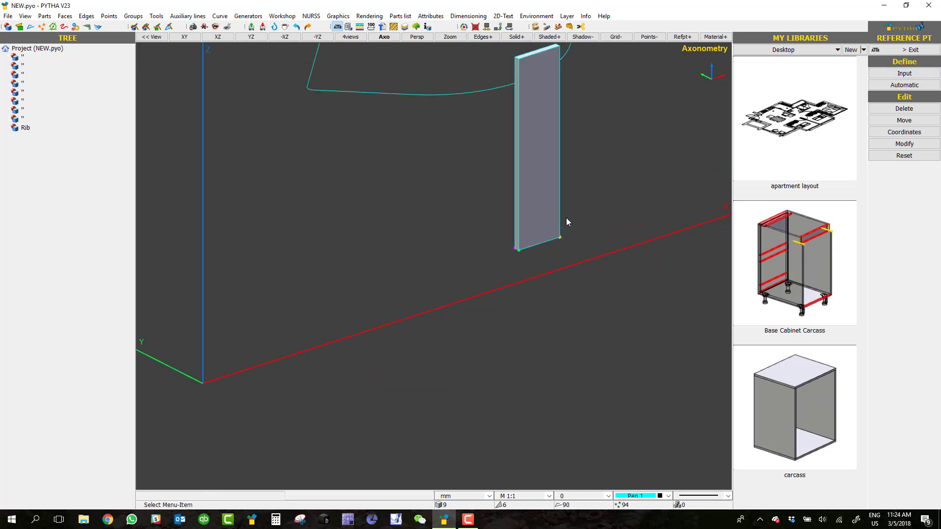
Step: Move the Rib's two left reference points 50 mm outward along X, away from the block
left_click(904, 120)
scroll(614, 216, "up", 3)
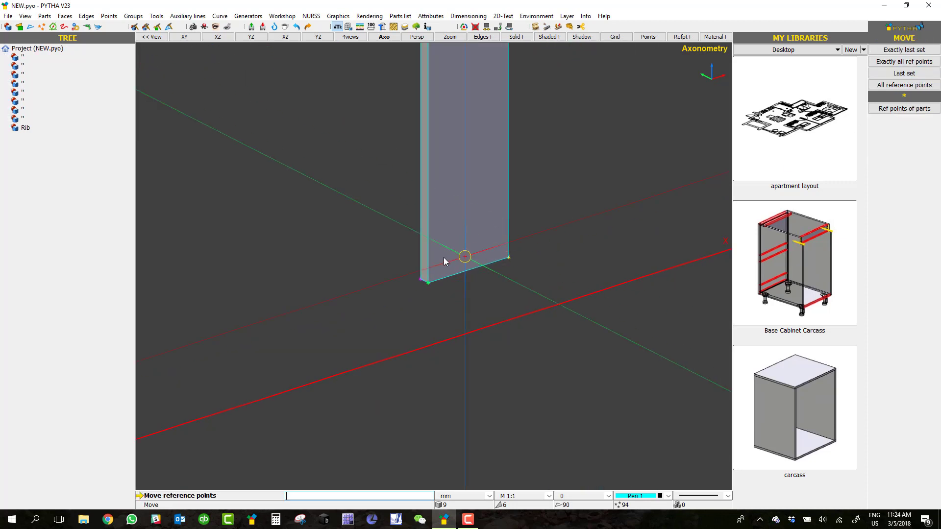
left_click(395, 294)
left_click(453, 270)
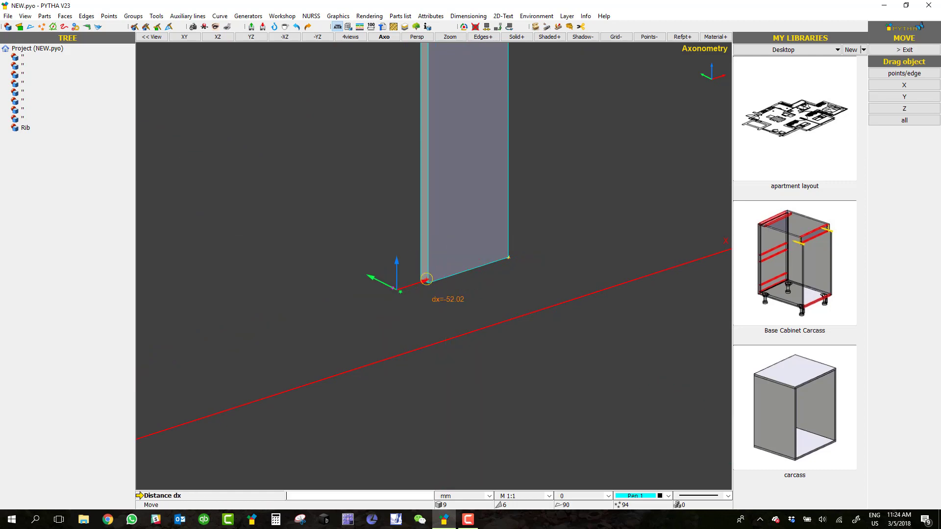
type("50")
key("Return")
scroll(435, 260, "down", 5)
right_click(457, 211)
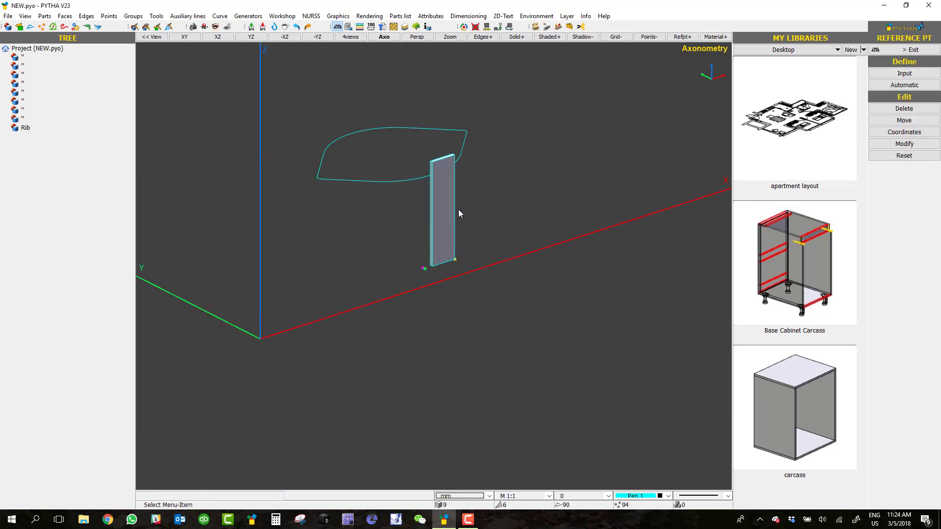
Step: Join all segments of the imported curved outline into a single part with Close chain at all its points
scroll(483, 245, "up", 2)
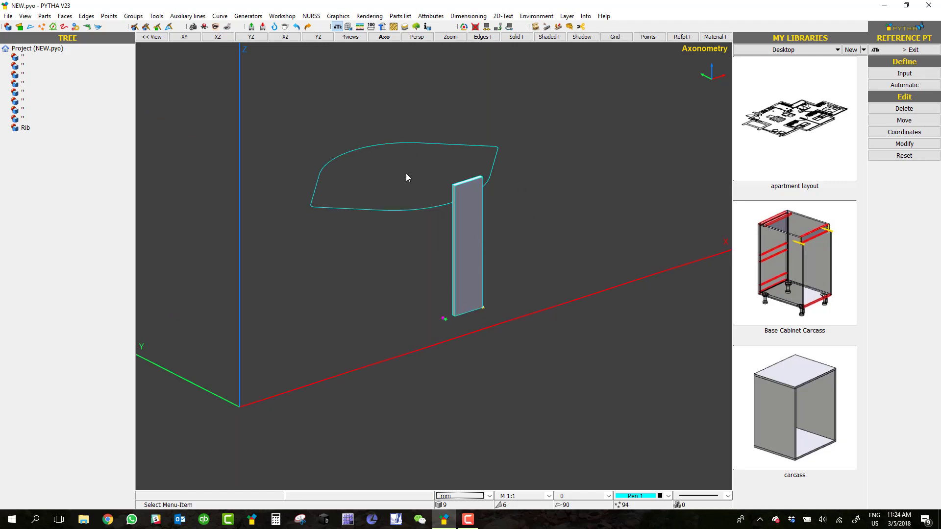
middle_click_drag(436, 205, 460, 216)
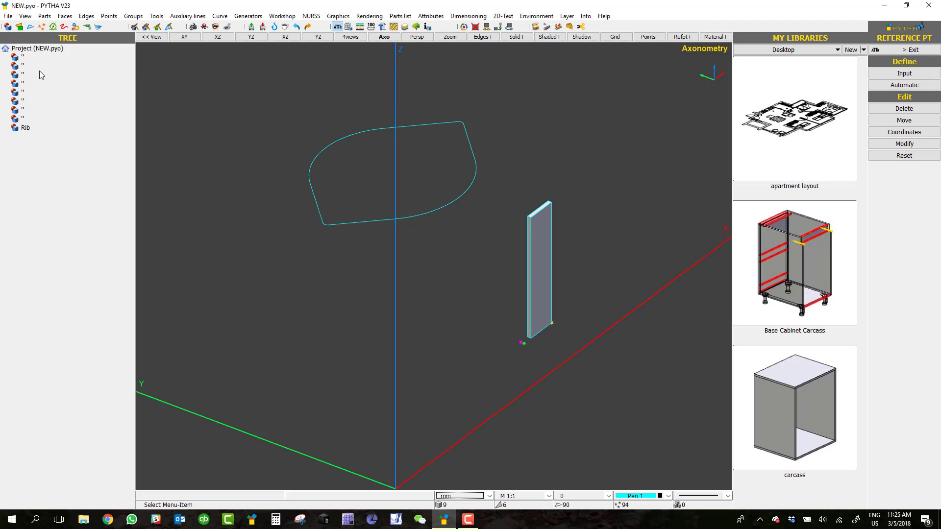
right_click(20, 61)
left_click(210, 142)
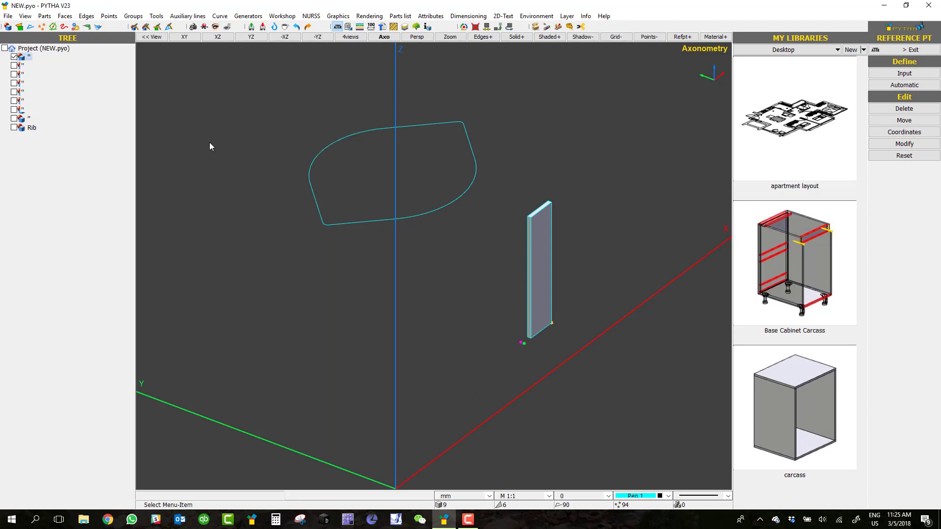
left_click(916, 49)
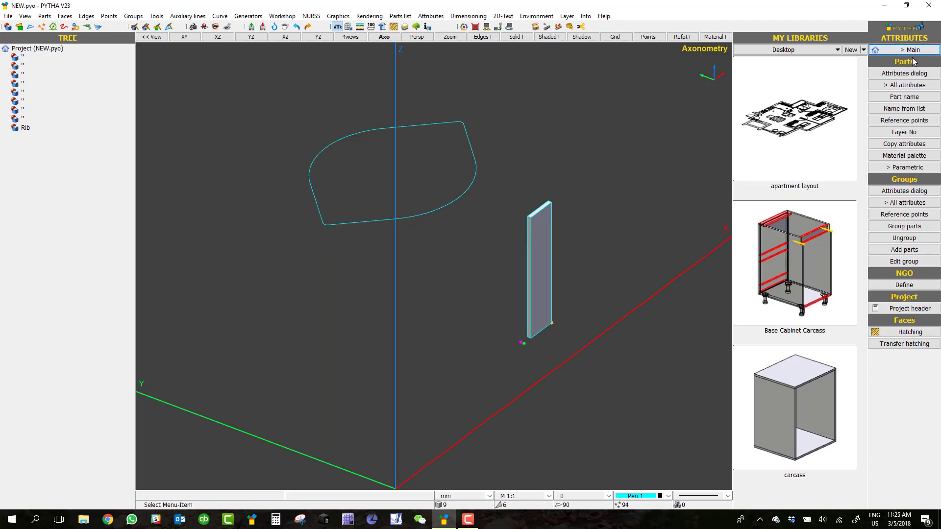
left_click(919, 50)
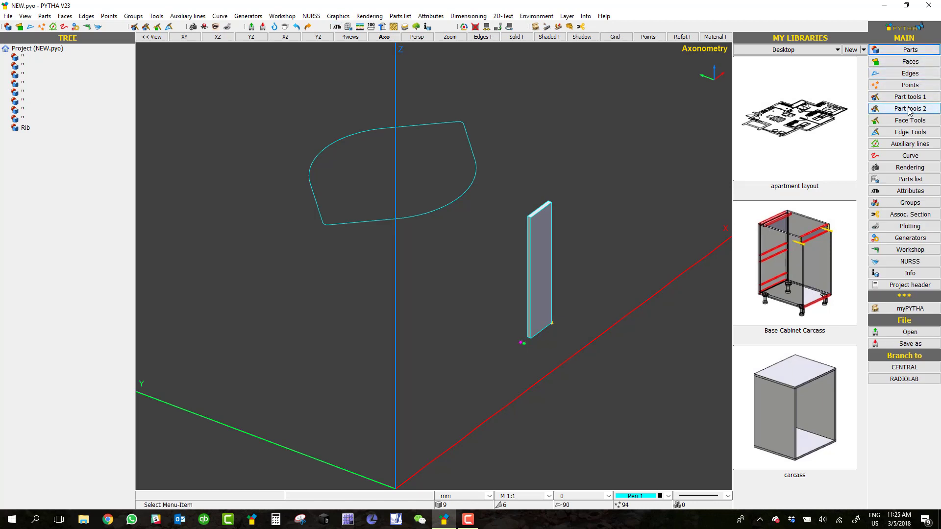
left_click(906, 133)
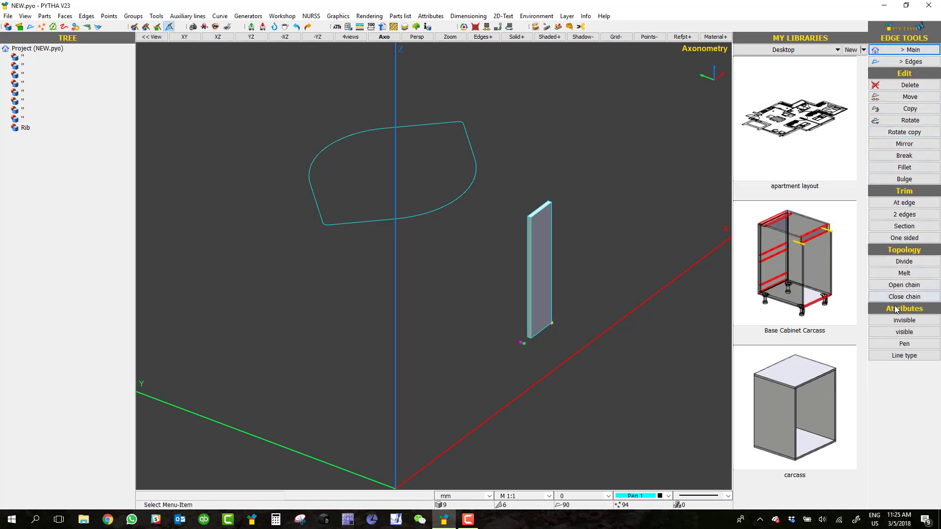
left_click(903, 298)
left_click_drag(492, 84, 302, 271)
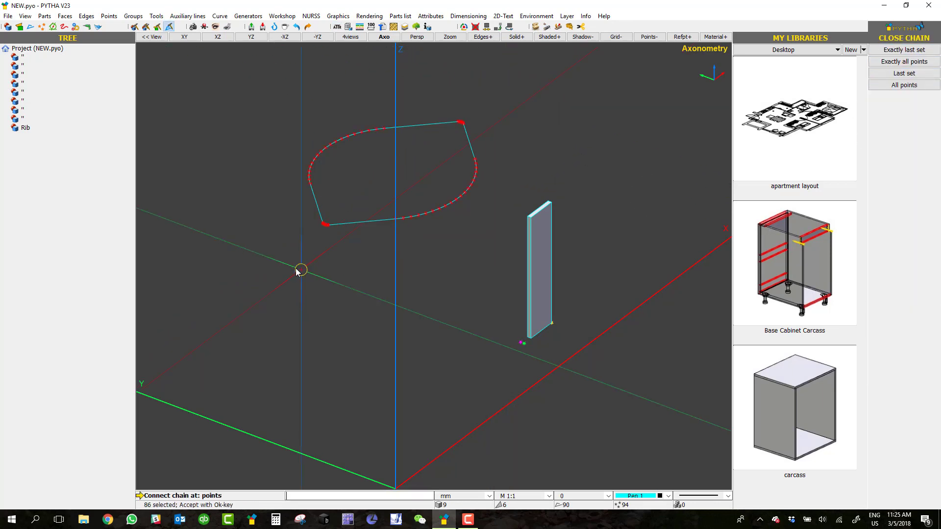
right_click(302, 264)
right_click(405, 213)
left_click(351, 238)
middle_click_drag(351, 238, 402, 212)
right_click(402, 213)
left_click(313, 255)
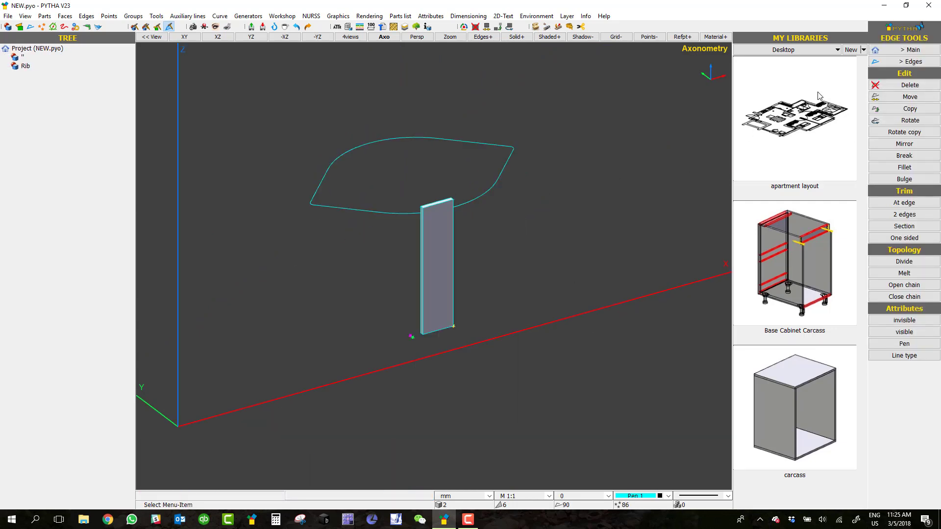
Step: Start a Wall copy and set the joined outline's full chain of edges as its guide line
left_click(907, 49)
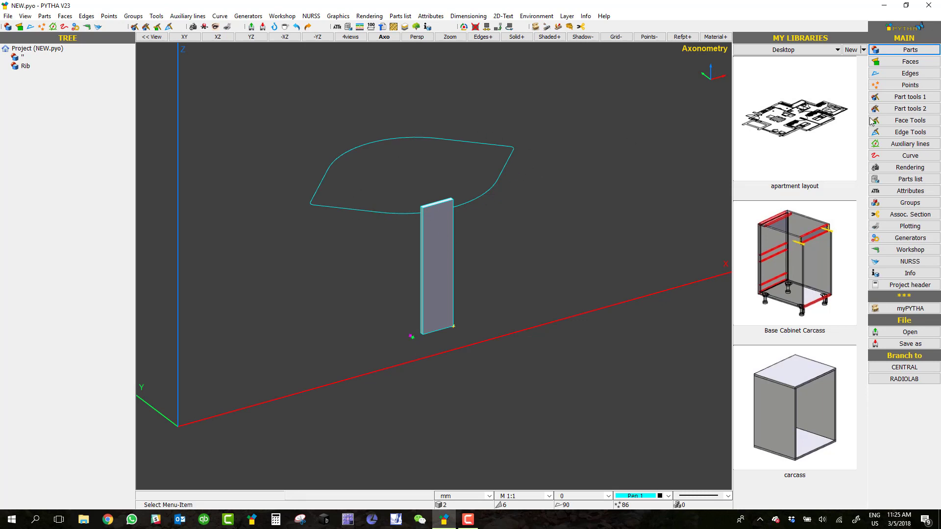
left_click(909, 108)
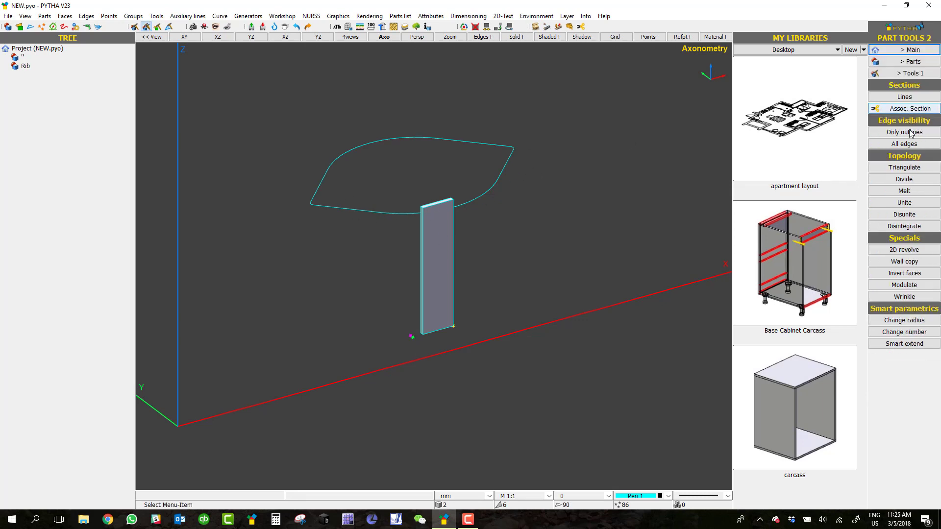
left_click(917, 263)
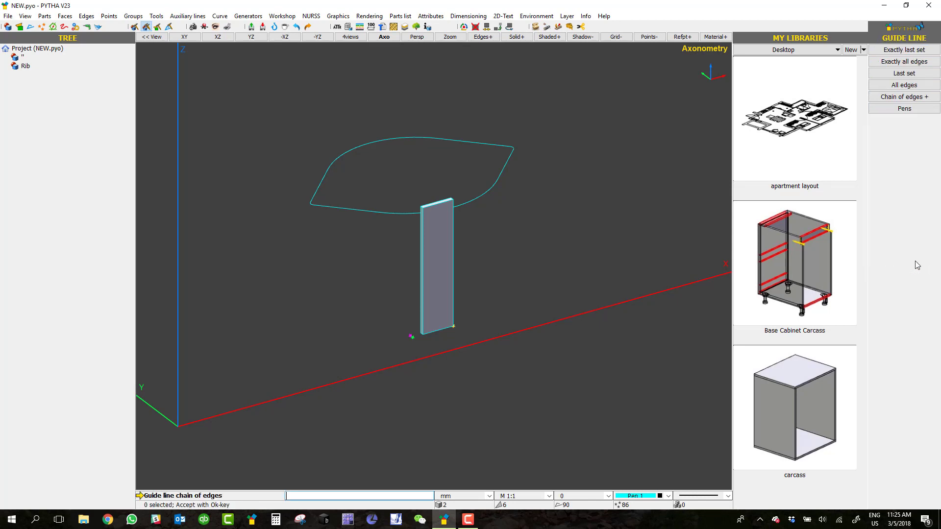
left_click(328, 169)
middle_click_drag(352, 238, 420, 224)
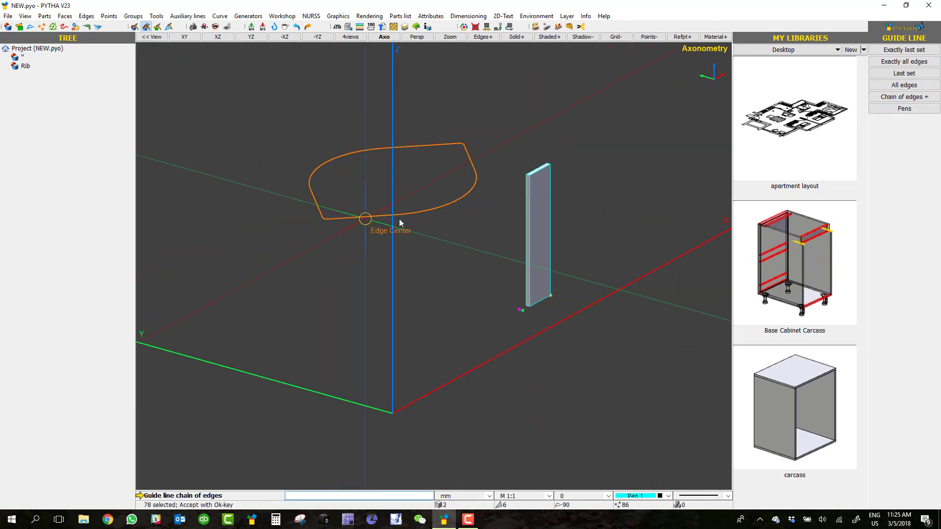
right_click(416, 299)
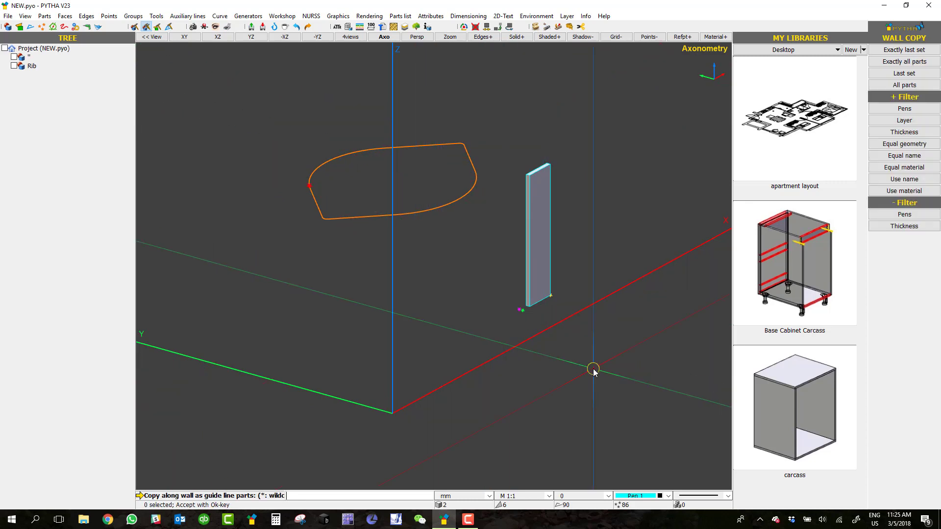
Step: Copy the Rib along the guide line, giving its direction with the front left, front right and back left reference points
scroll(562, 343, "up", 3)
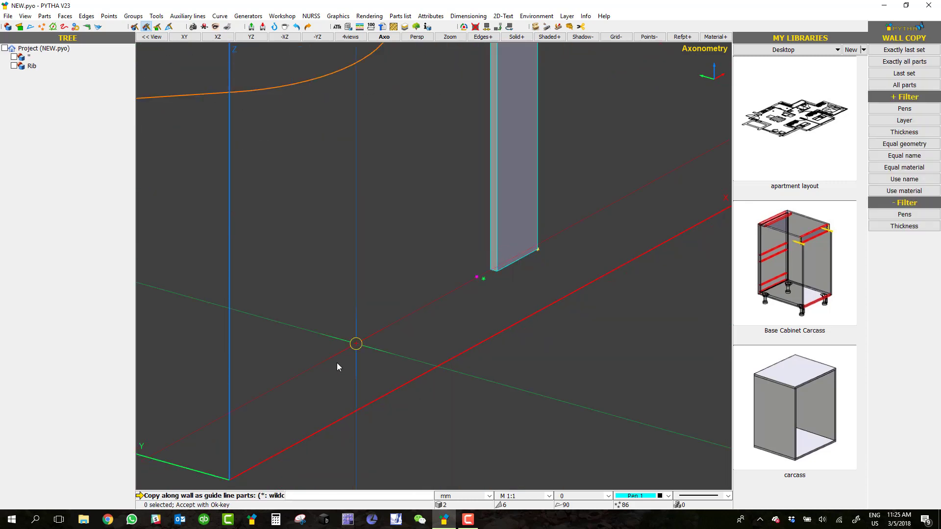
left_click(532, 152)
right_click(572, 316)
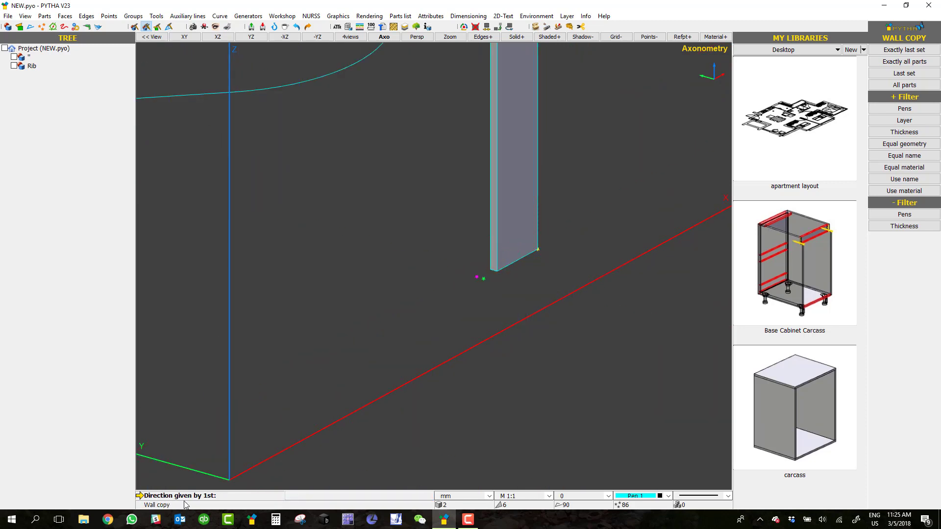
scroll(470, 282, "up", 2)
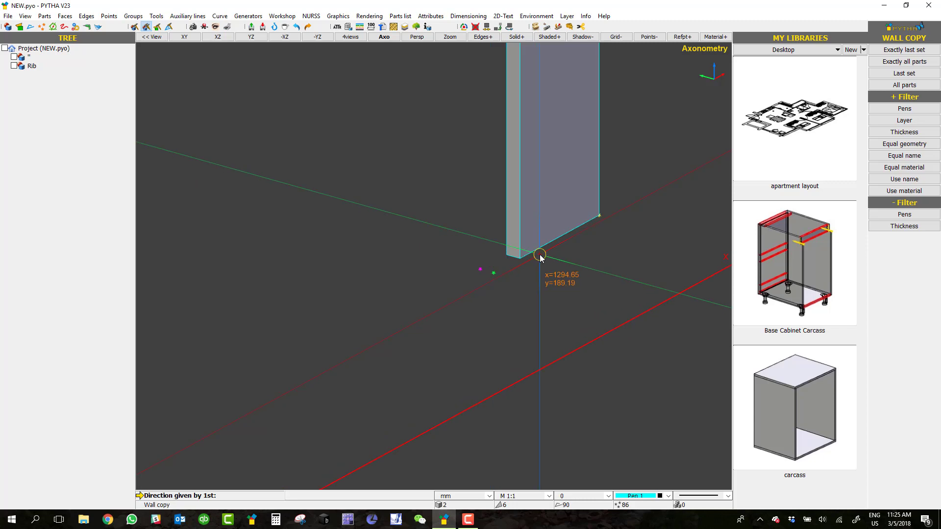
left_click(493, 273)
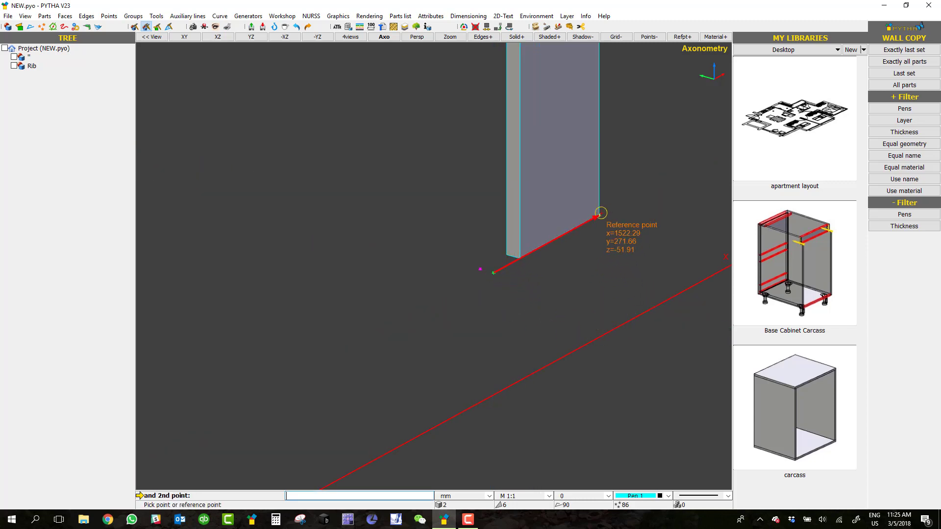
left_click(606, 212)
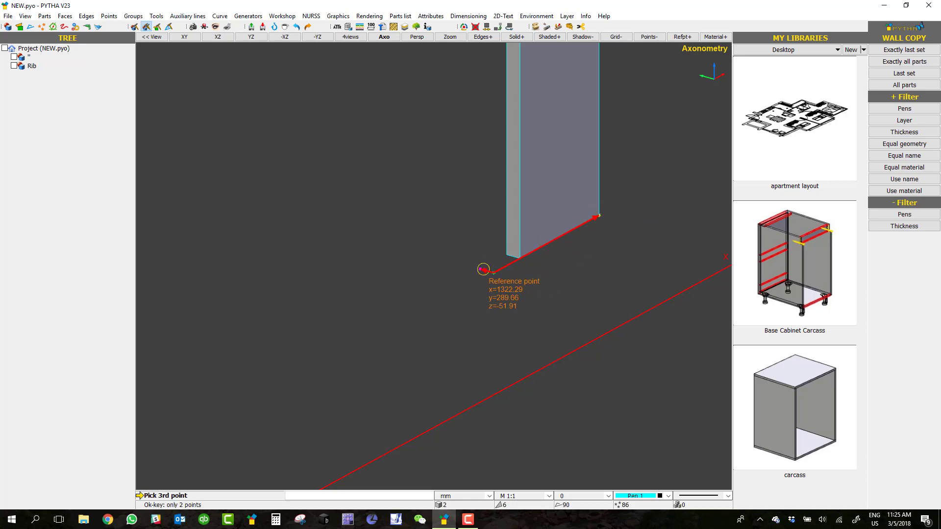
left_click(483, 270)
scroll(324, 210, "up", 3)
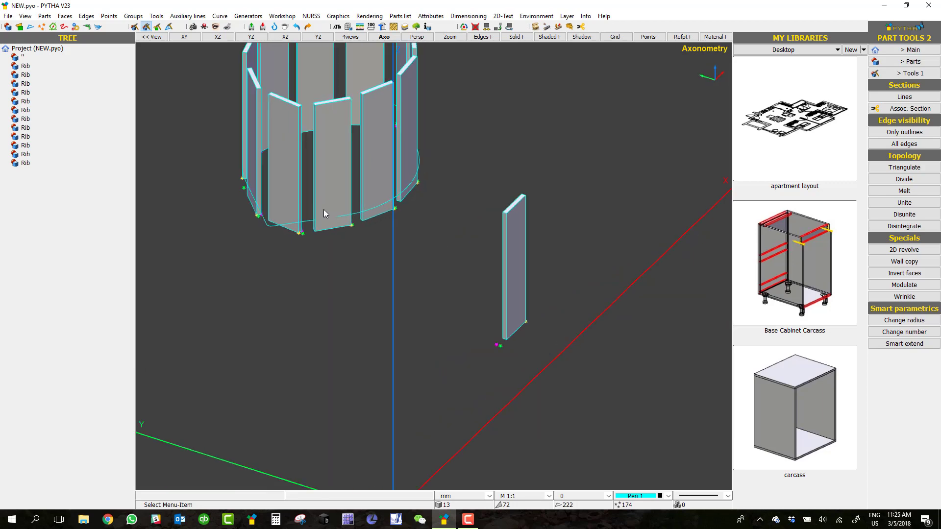
middle_click_drag(323, 210, 457, 129)
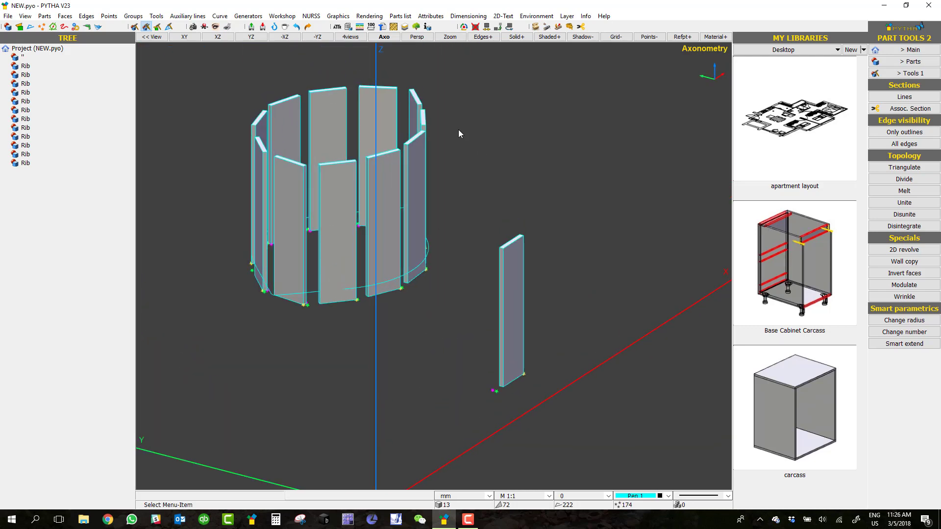
right_click(472, 112)
left_click(496, 119)
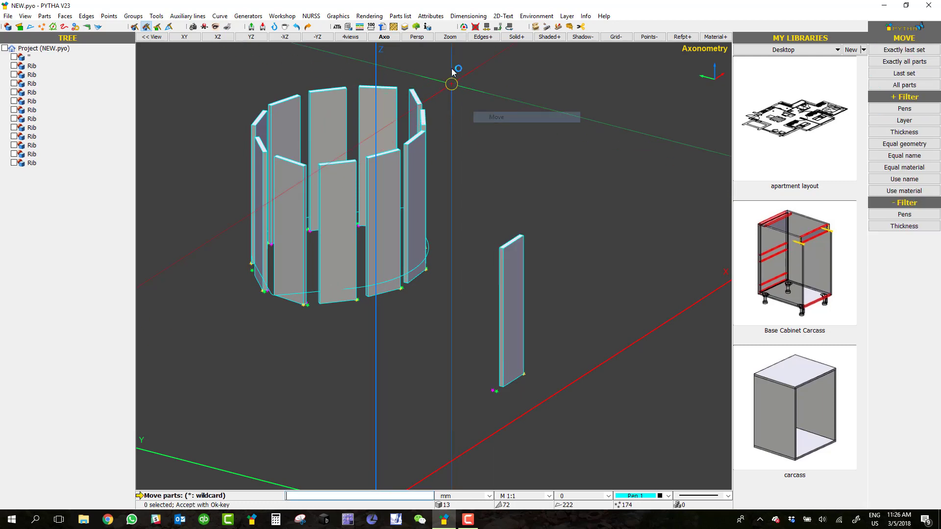
left_click_drag(452, 63, 213, 202)
key("Escape")
Step: Move all copied ribs about 51.9 mm in Z only, from a rib's bottom reference point to the outline
right_click(467, 105)
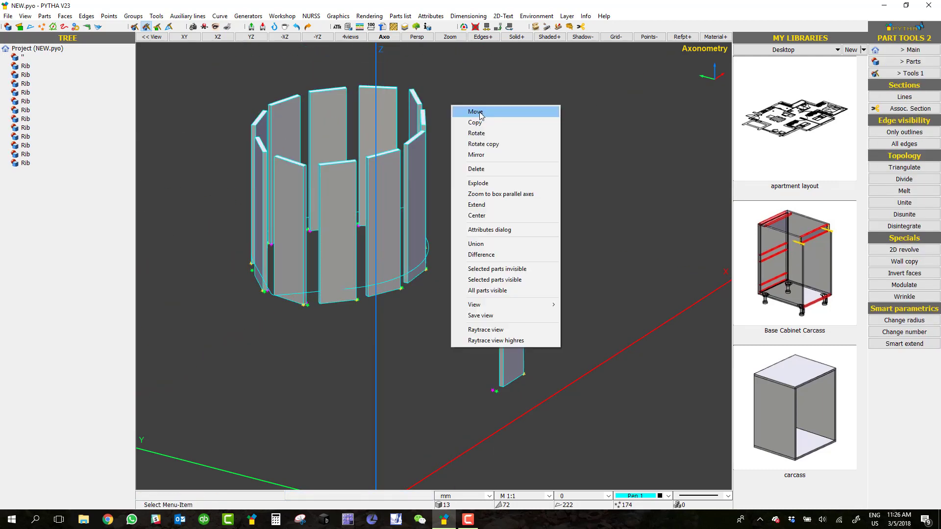
left_click(480, 111)
left_click_drag(455, 71, 225, 198)
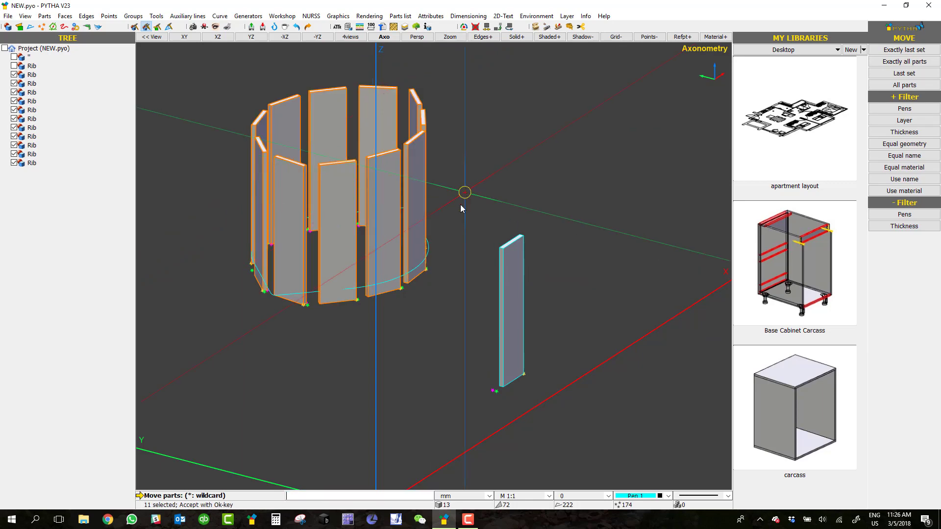
right_click(460, 204)
left_click(357, 300)
left_click(360, 283)
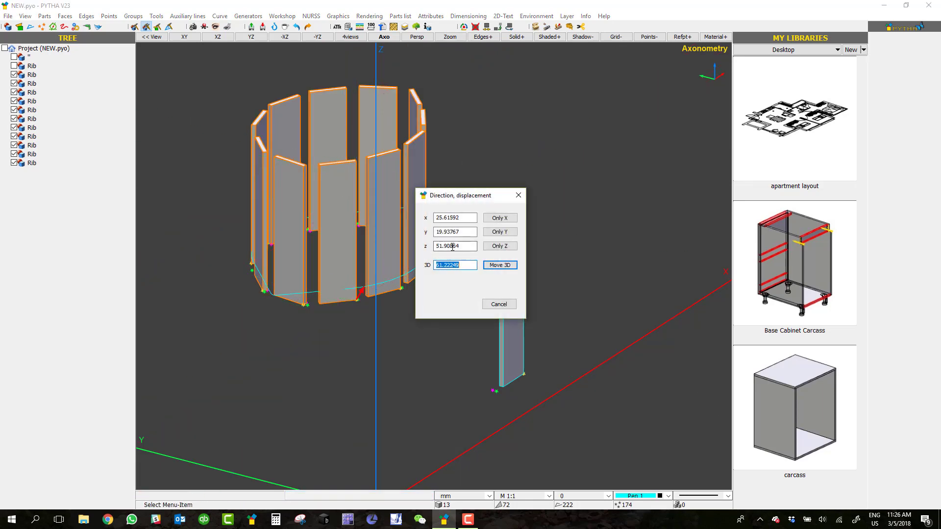
scroll(363, 284, "up", 5)
left_click(500, 246)
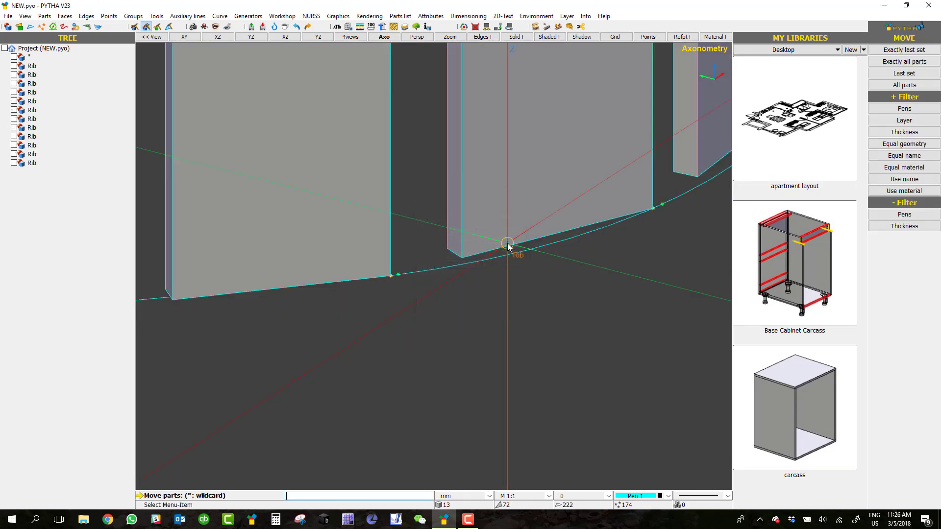
Step: Leave the Move command and delete the original Rib standing apart from the ring of copies
scroll(441, 273, "down", 10)
middle_click_drag(436, 369, 495, 297)
key("Escape")
right_click(493, 296)
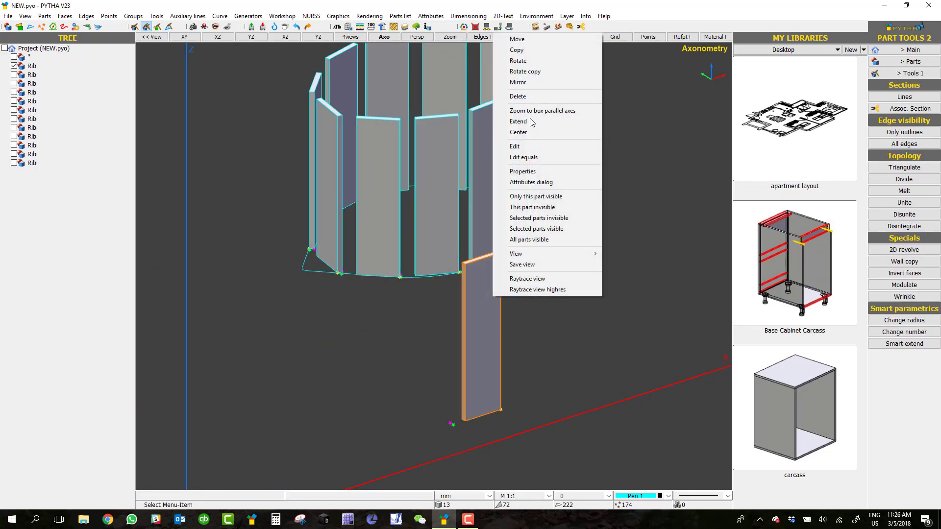
left_click(539, 97)
Step: Create a straight Profile body from the closed outline's edges, extruded downward as a base panel beneath the ribs
middle_click_drag(464, 237, 457, 232)
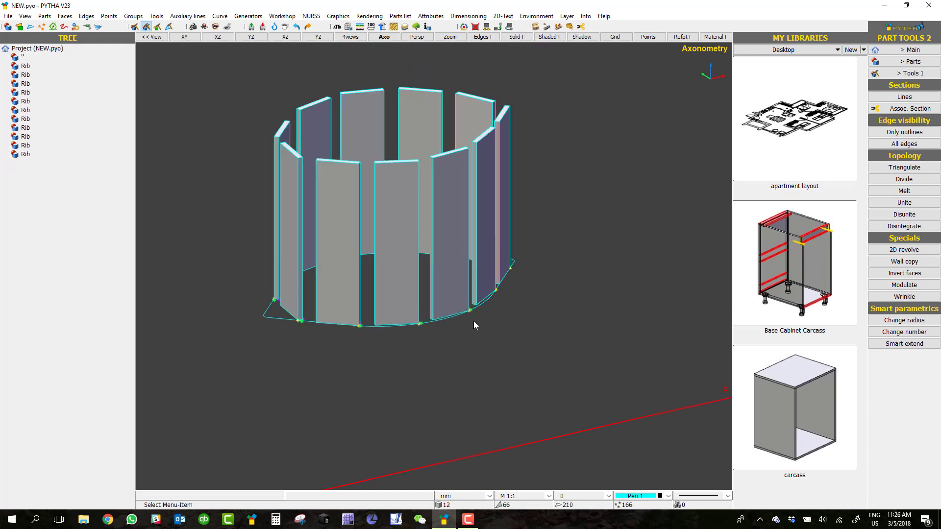
left_click(904, 50)
left_click(905, 49)
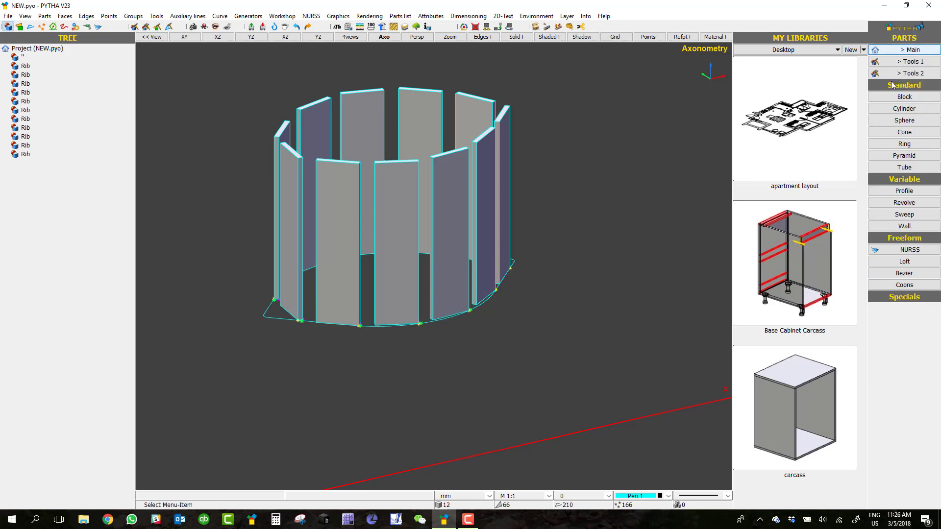
left_click(904, 190)
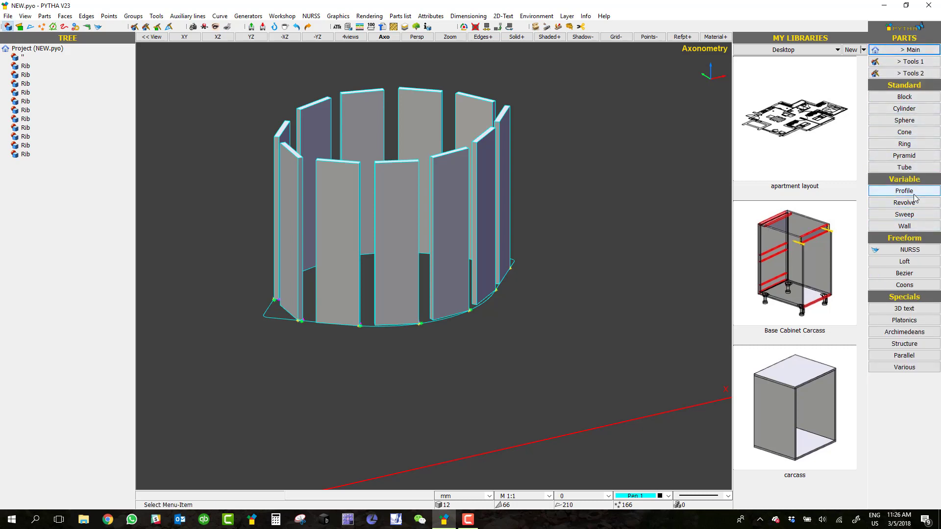
left_click(451, 263)
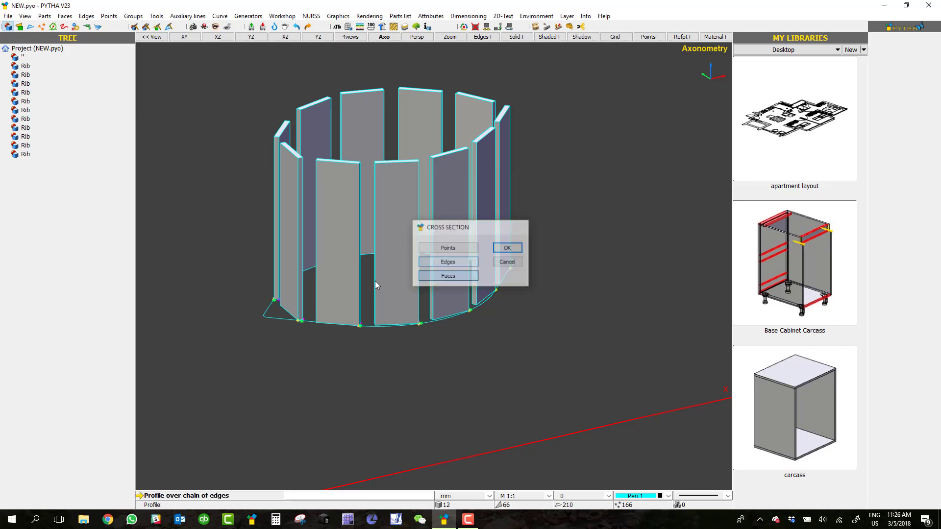
left_click(268, 319)
key("Return")
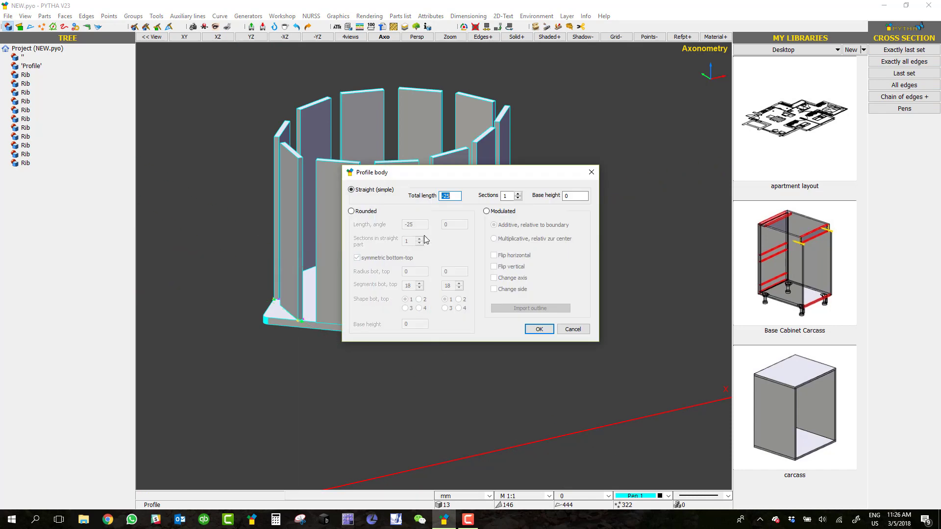
type("-")
type("0")
key("Return")
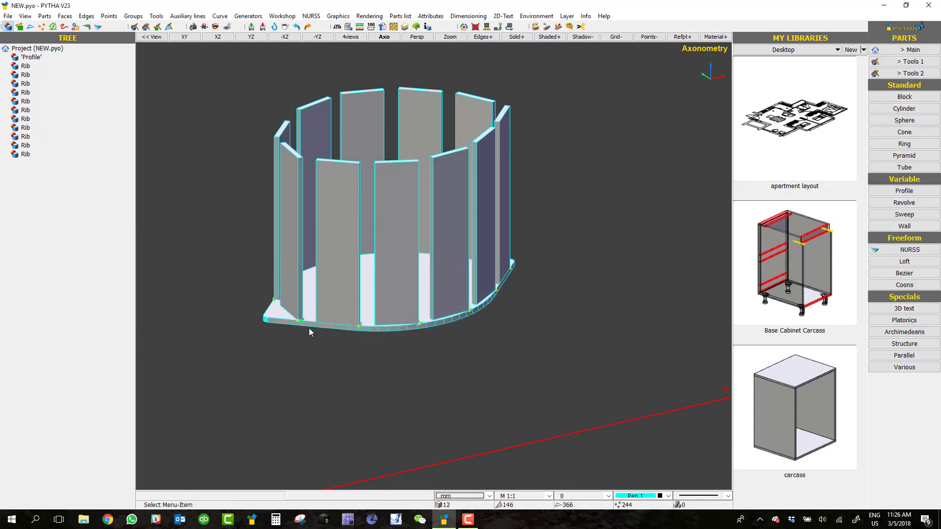
Step: Name the extruded bottom panel Base and copy it upward in Z only, from its lower edge onto the ribs' top
double_click(265, 311)
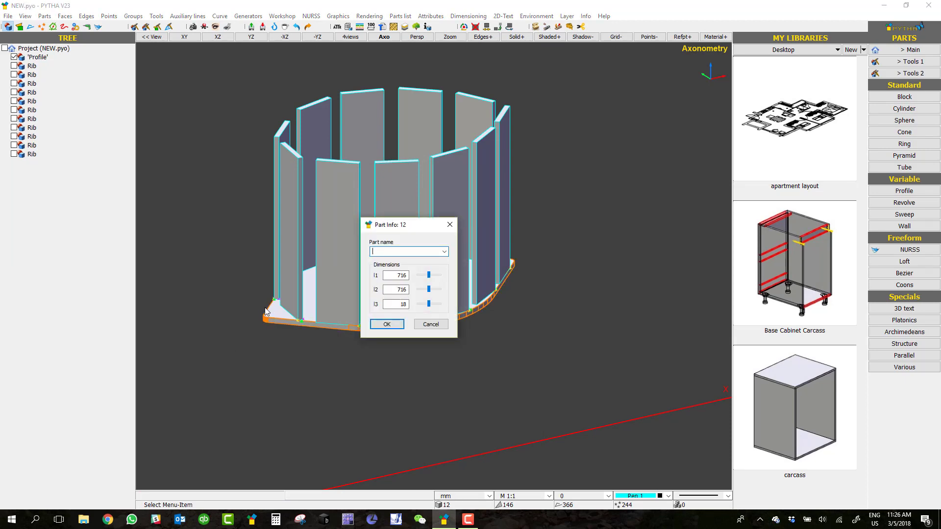
key("Return")
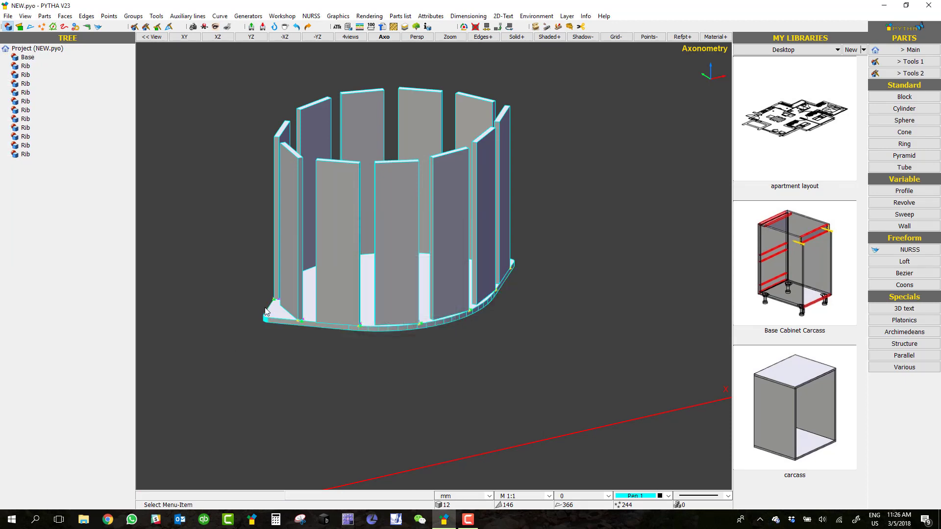
right_click(266, 313)
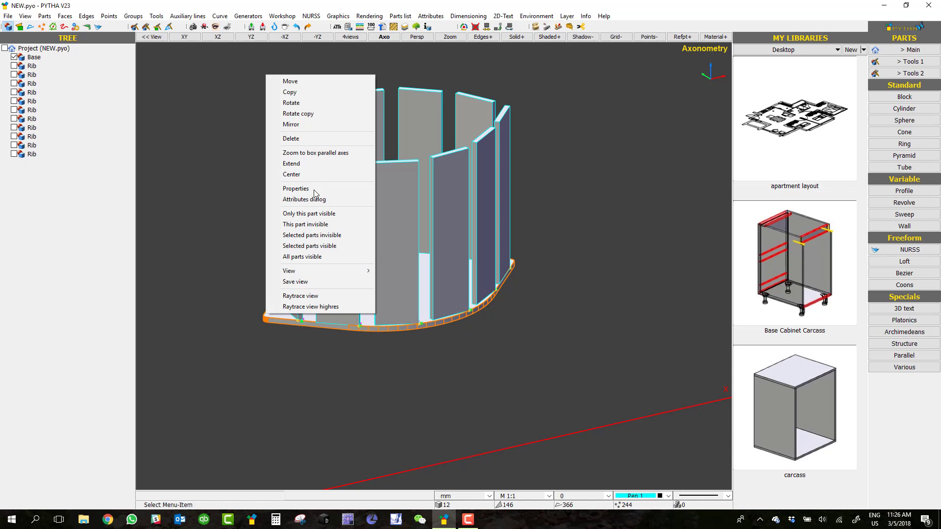
left_click(310, 93)
left_click(419, 333)
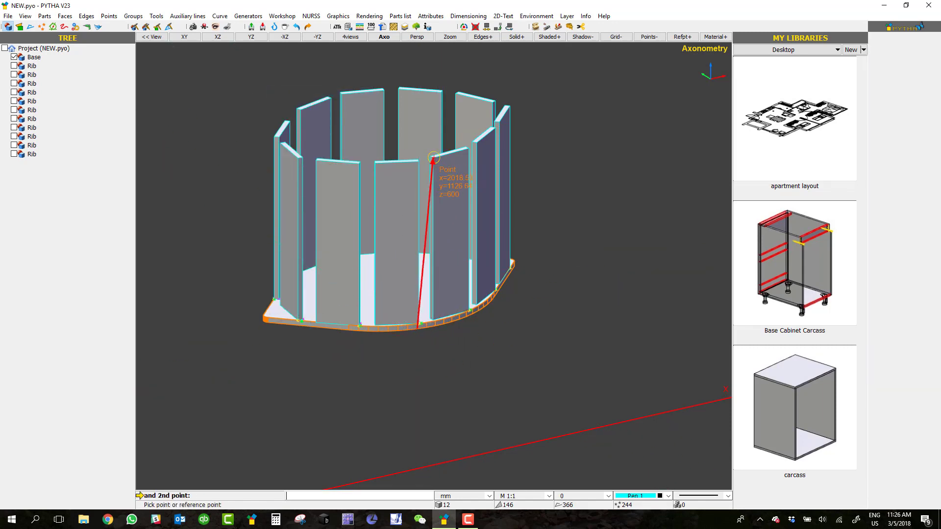
left_click(434, 157)
left_click(508, 247)
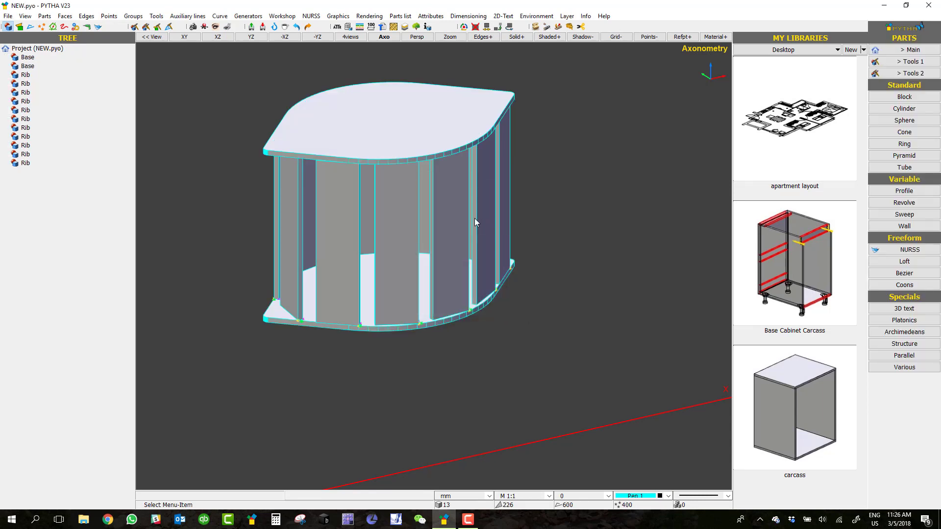
Step: Create a Parallel object of 6 mm thickness around the top panel, keeping the original and leaving single boards off
middle_click_drag(529, 240, 547, 228)
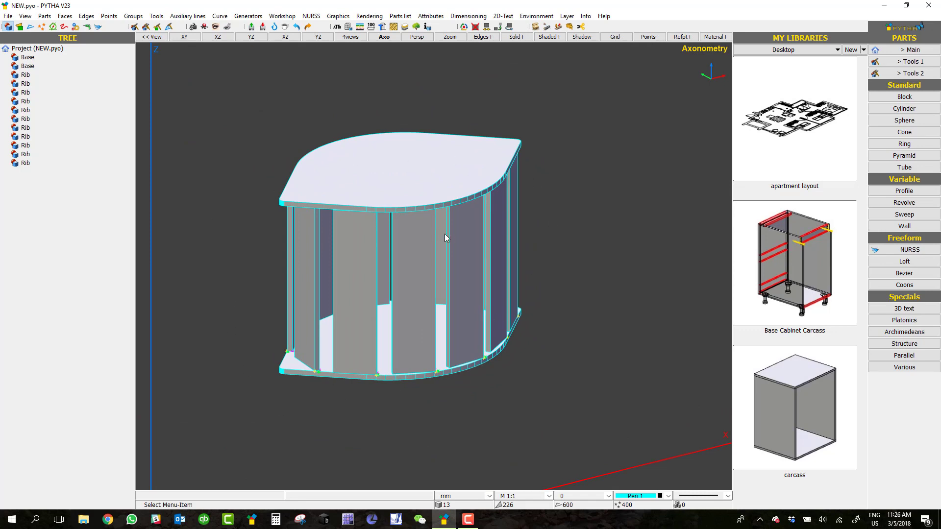
scroll(500, 179, "up", 3)
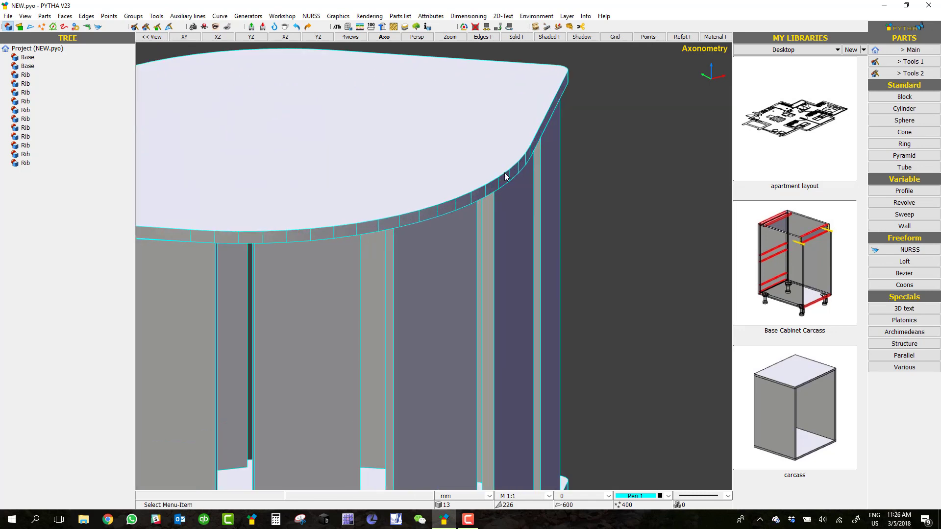
left_click(922, 51)
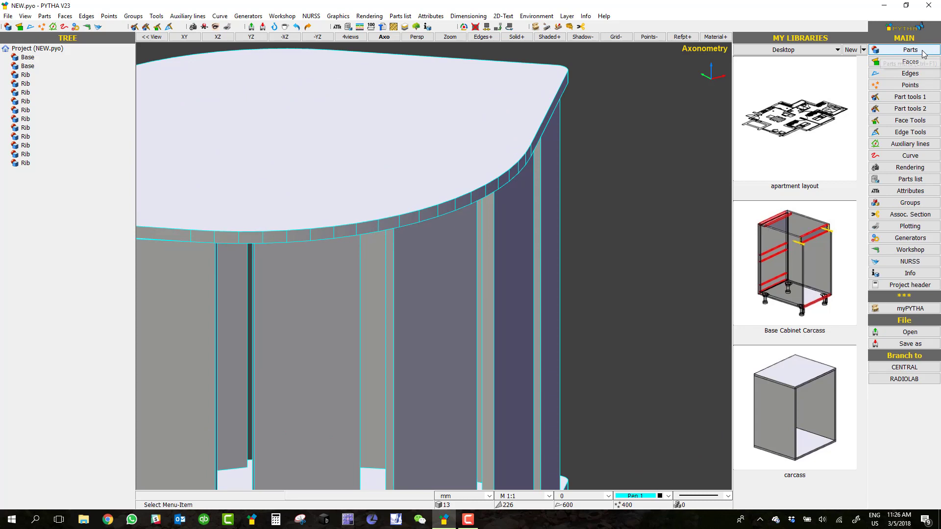
left_click(910, 50)
scroll(559, 213, "down", 5)
scroll(609, 301, "up", 2)
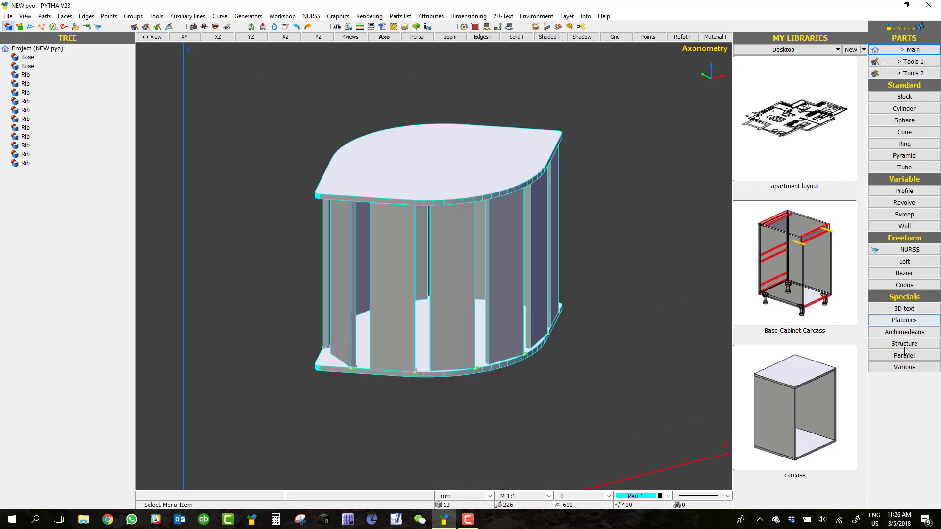
left_click(905, 355)
right_click(659, 180)
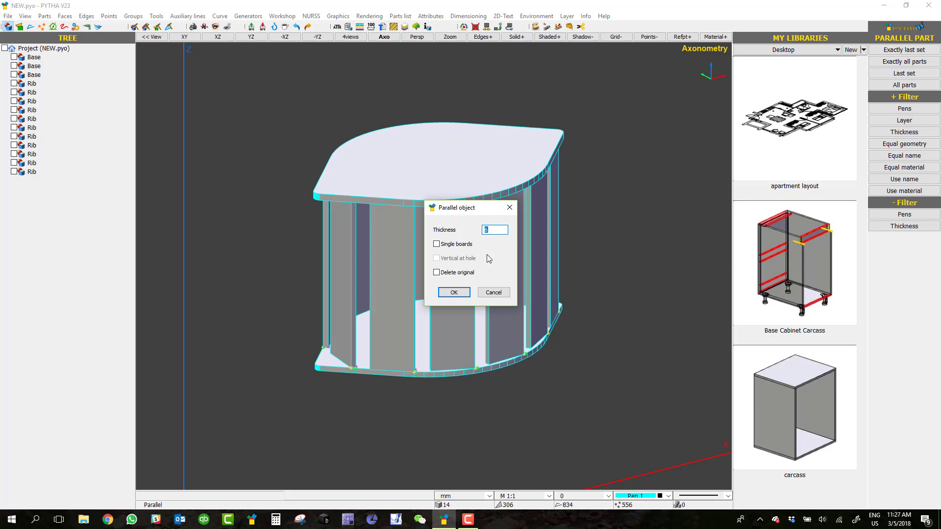
left_click(454, 293)
Step: Move the enlarged parallel panel straight up in Z so it floats clear above the top panel
right_click(463, 166)
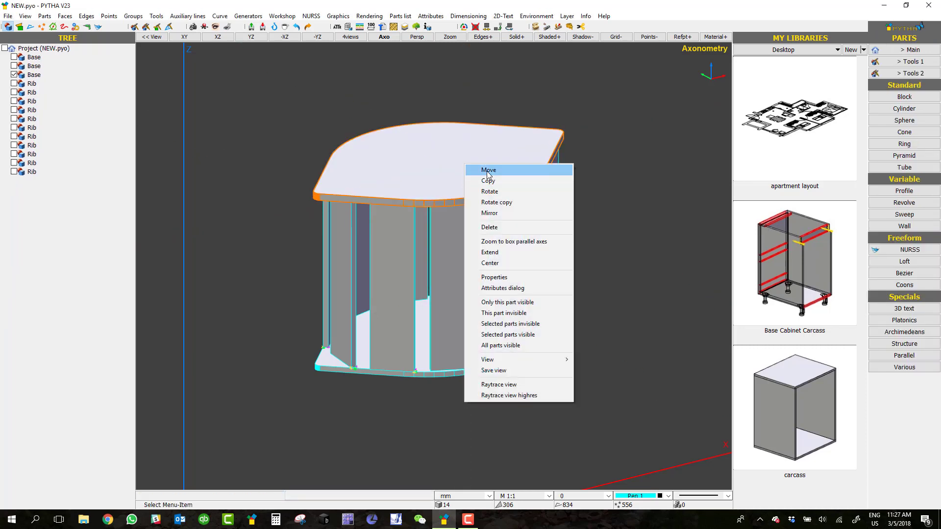
left_click(480, 171)
left_click_drag(437, 151, 436, 82)
right_click(443, 155)
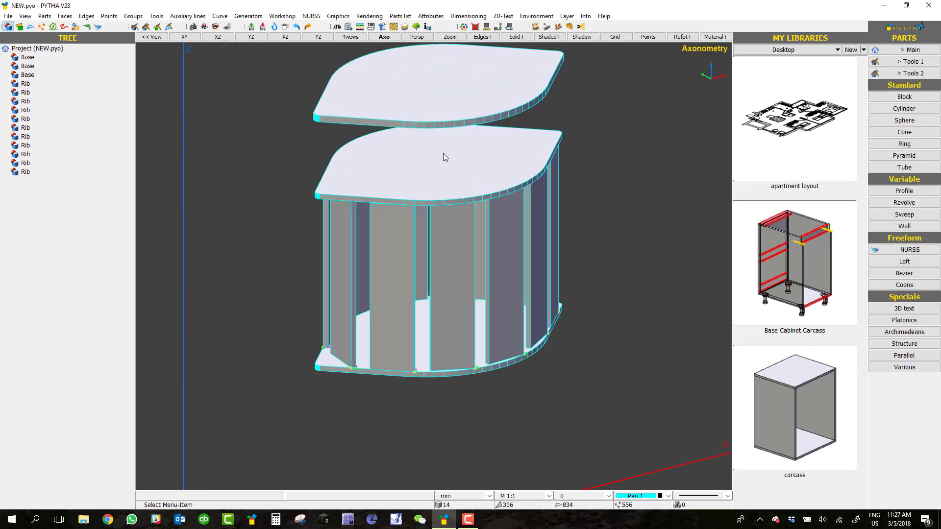
middle_click_drag(462, 159, 442, 232)
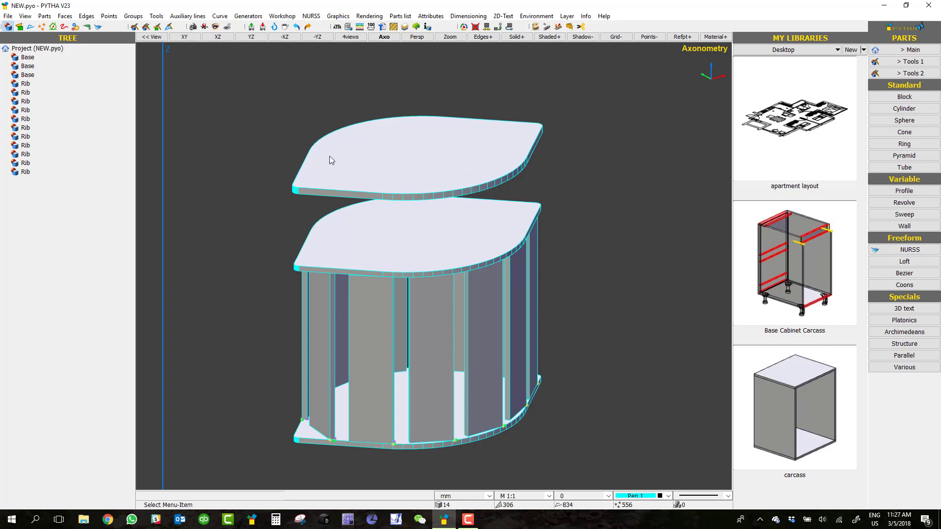
Step: Set the l3 thickness of the original top panel beneath the floating one to 500 mm
double_click(434, 239)
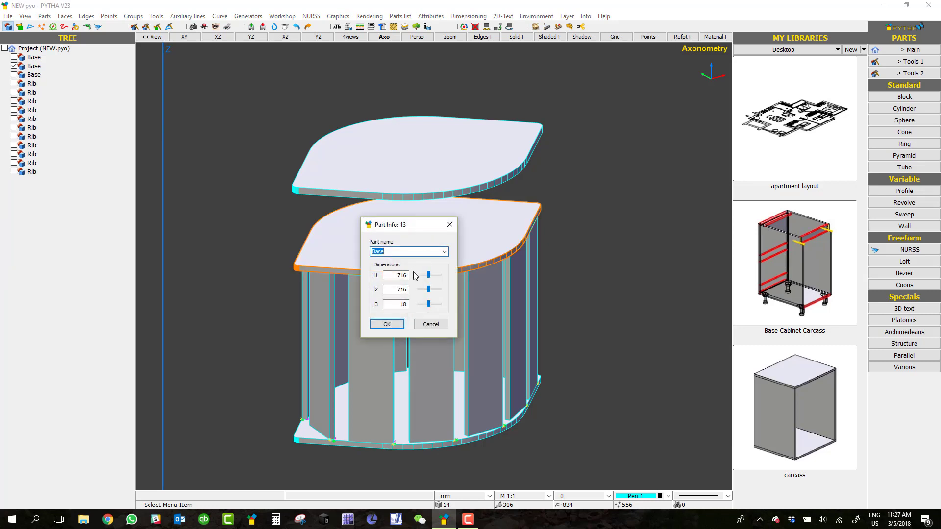
type("500")
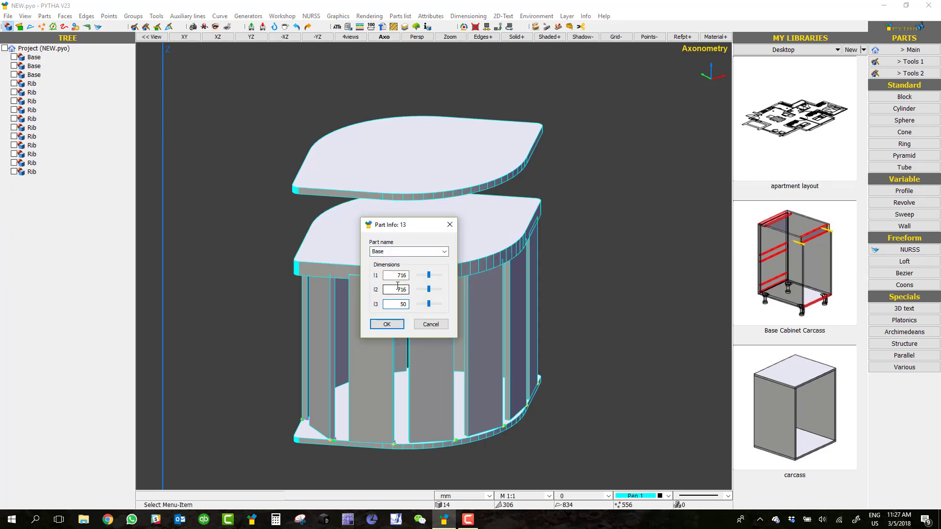
left_click(387, 324)
Step: Move the 500 mm thick panel straight up in Z until it passes completely through the enlarged panel
right_click(497, 217)
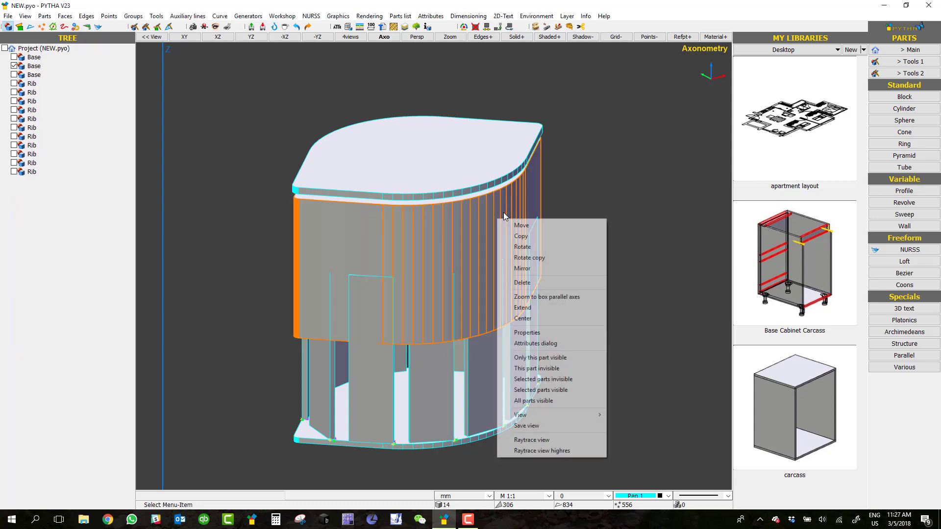
left_click(509, 223)
left_click_drag(416, 218, 407, 155)
mouse_move(398, 192)
middle_mouse_down()
mouse_move(548, 196)
mouse_move(398, 203)
middle_mouse_up()
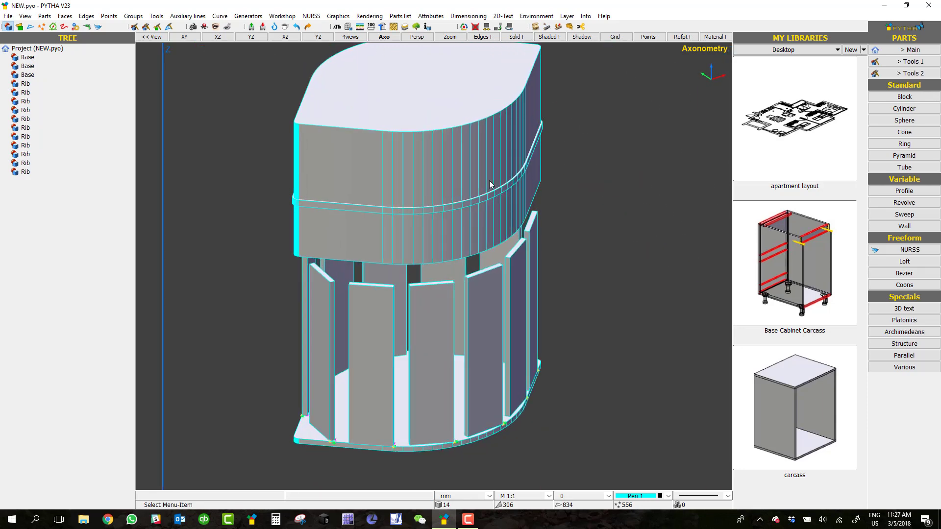
Step: Subtract the 500 mm thick body from the enlarged panel with a Boolean Difference, leaving a thin edge ring
left_click(570, 27)
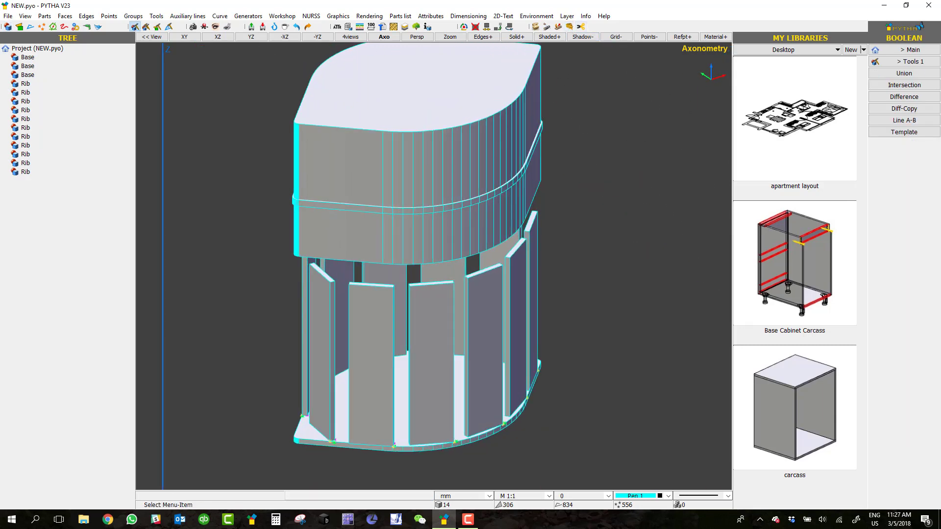
left_click(907, 96)
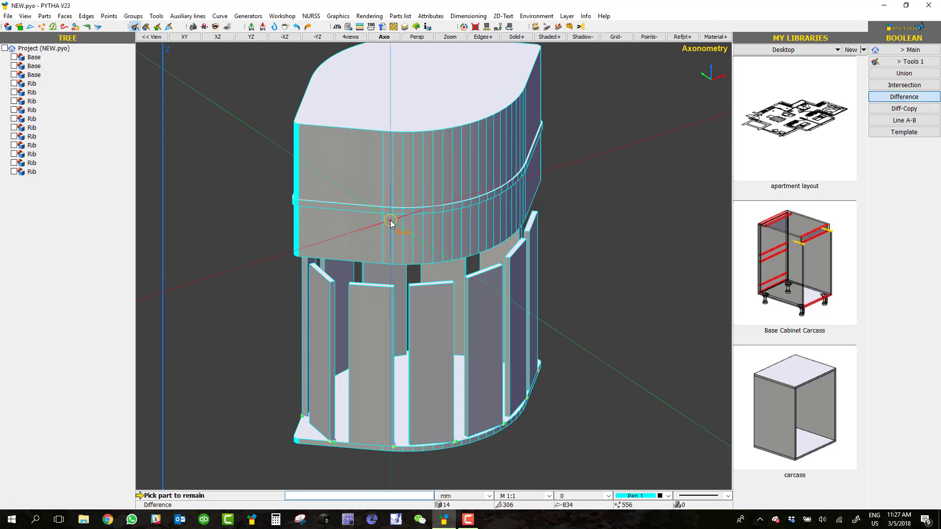
left_click(541, 129)
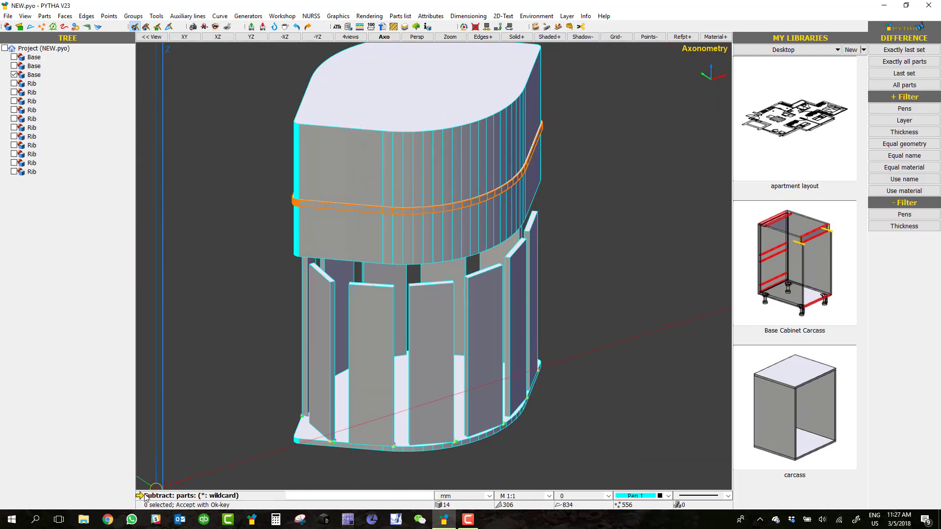
left_click(551, 187)
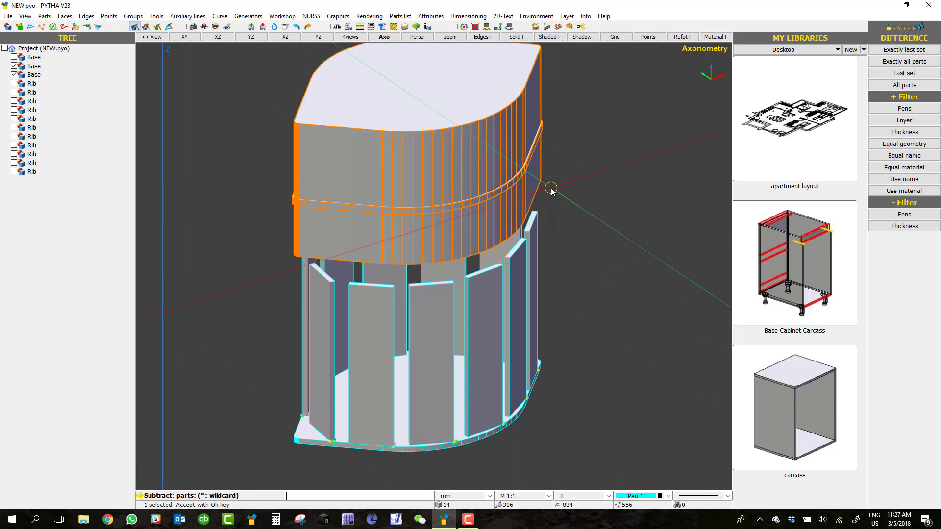
right_click(551, 190)
right_click(552, 189)
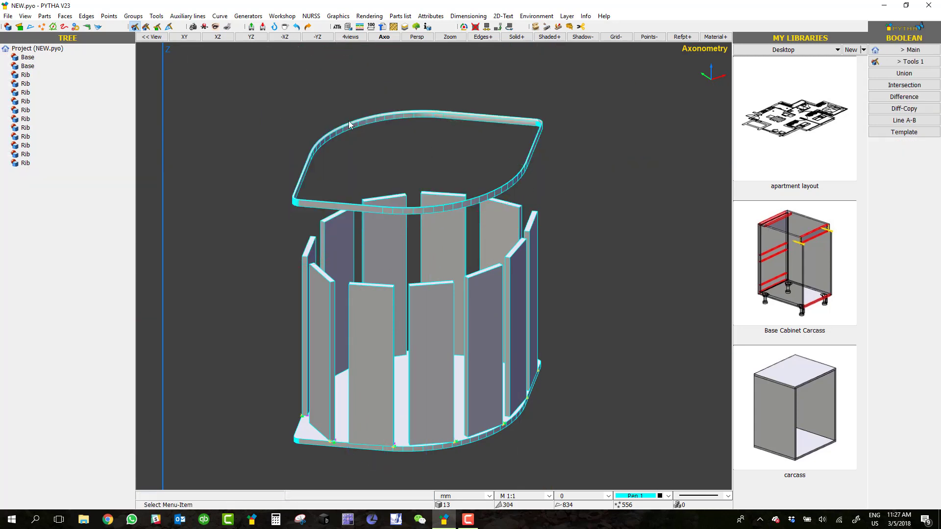
Step: Copy the bottom Base panel in Z only, from its lower corner point to the top of a rib
scroll(499, 103, "down", 2)
middle_click_drag(499, 102, 501, 167)
scroll(496, 139, "up", 2)
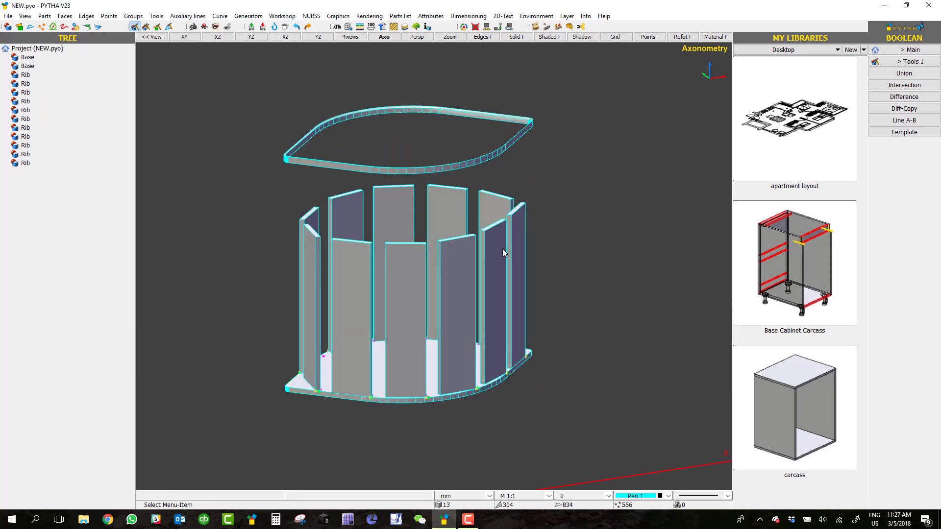
right_click(584, 272)
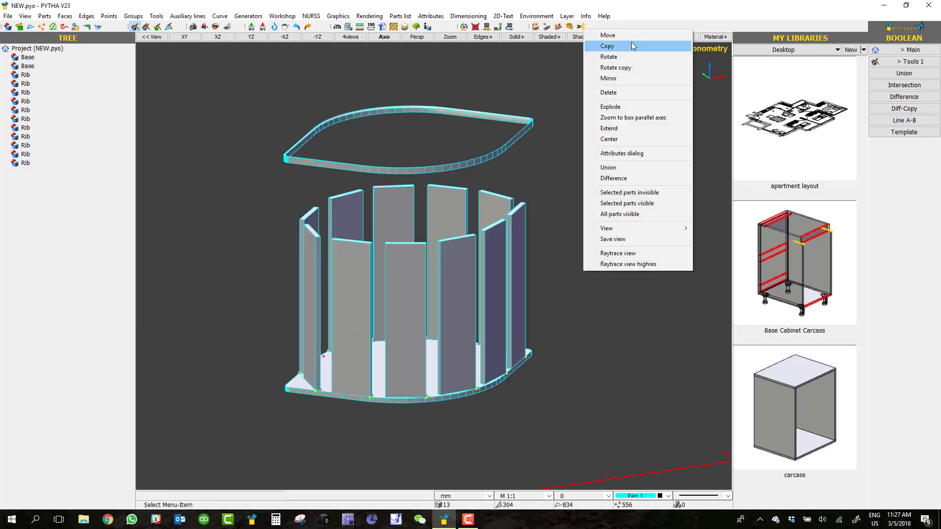
left_click(635, 45)
left_click(286, 391)
right_click(288, 392)
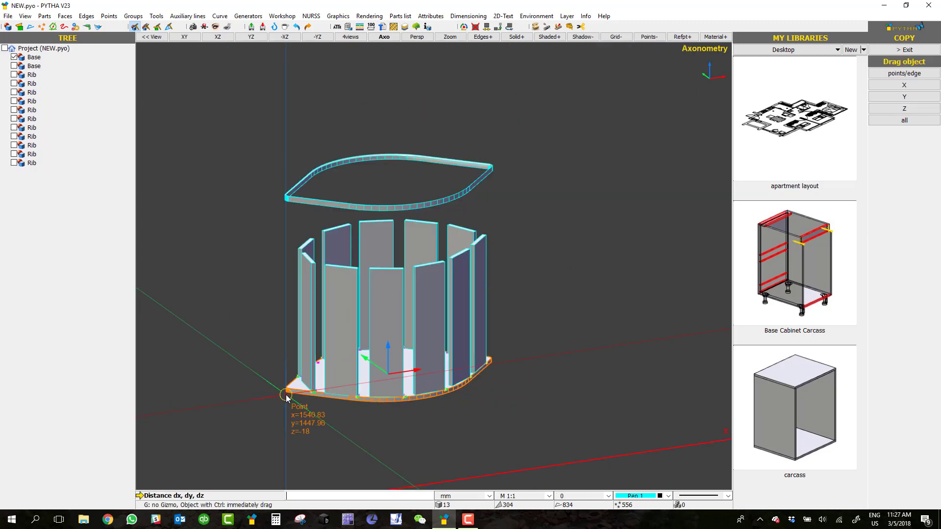
left_click(288, 395)
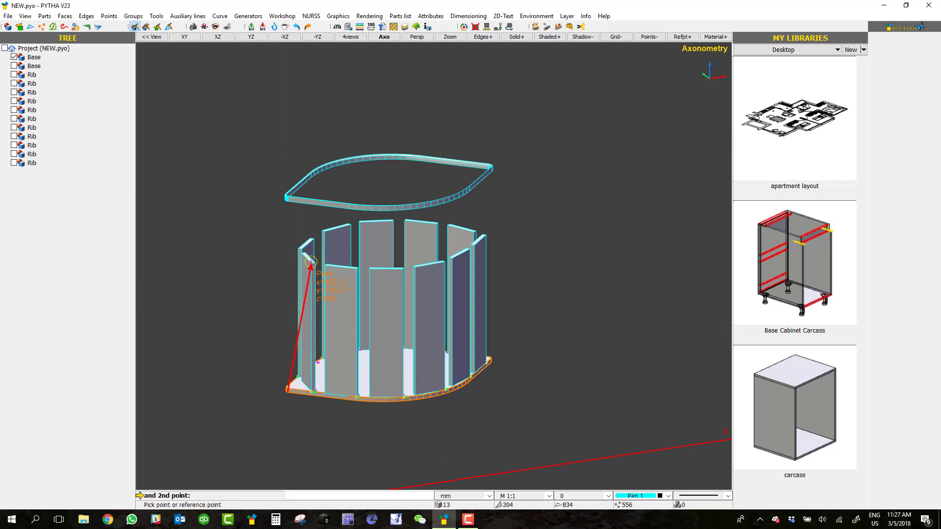
left_click(311, 266)
left_click(504, 246)
Step: Move the edge ring down about 284.35 mm in Z only, from its lower edge to the top panel's lower edge
left_click(490, 167)
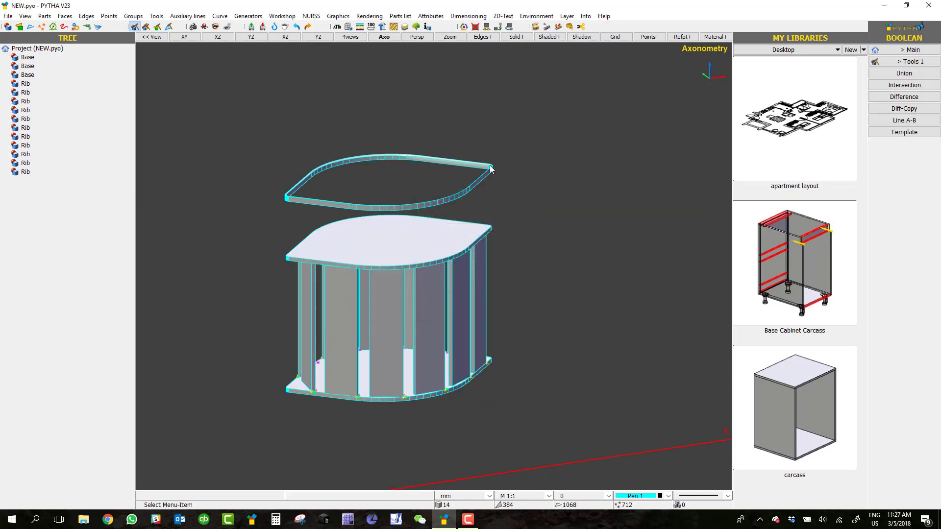
right_click(490, 167)
left_click(502, 176)
left_click(350, 205)
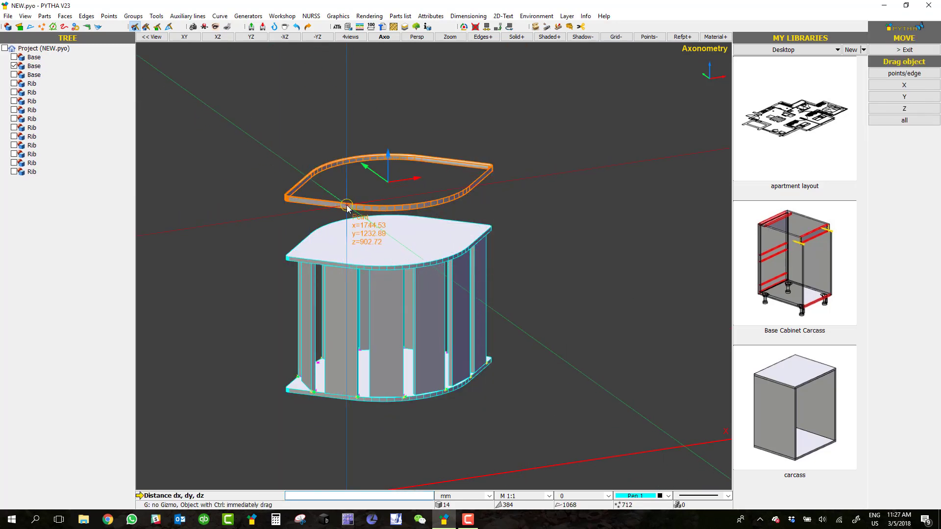
left_click(349, 260)
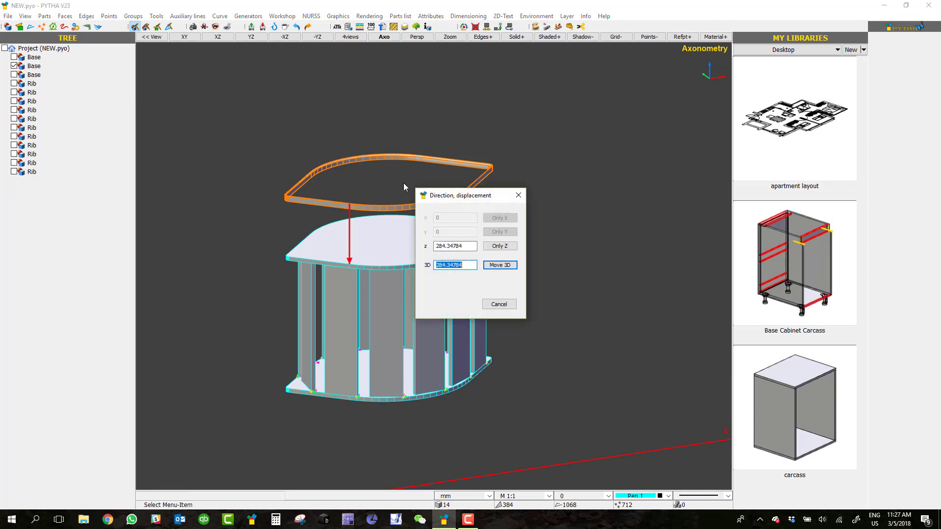
left_click(503, 247)
Step: Extend the edge ring to full cabinet height by moving its underside face down to the lower edge of the bottom panel
scroll(485, 260, "up", 5)
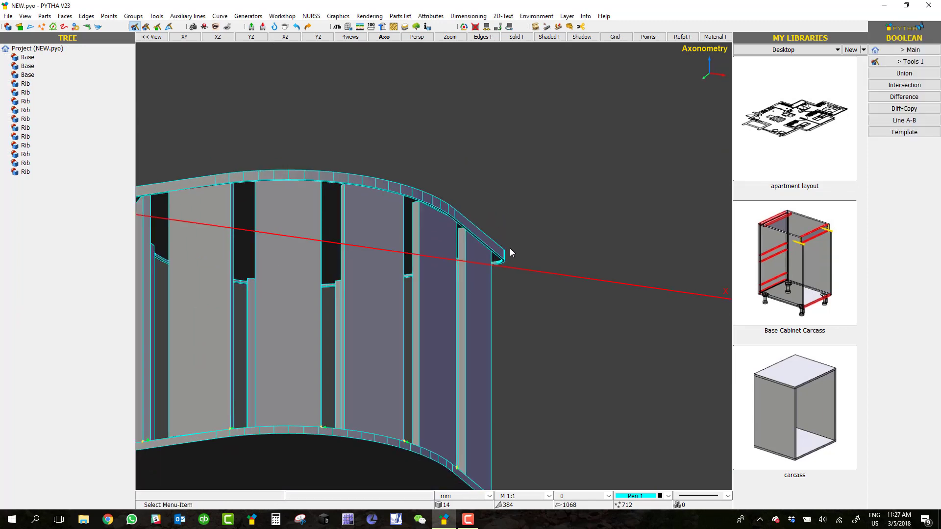
scroll(483, 240, "up", 3)
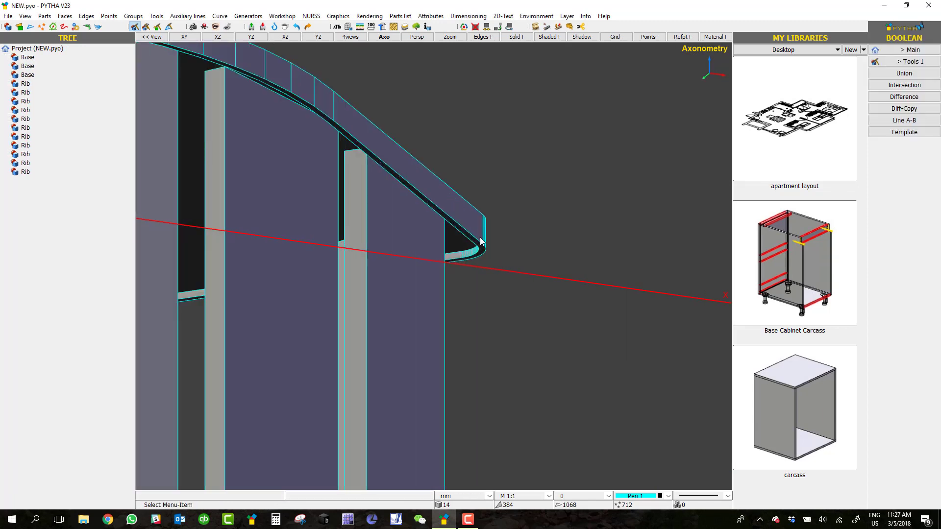
left_click(463, 27)
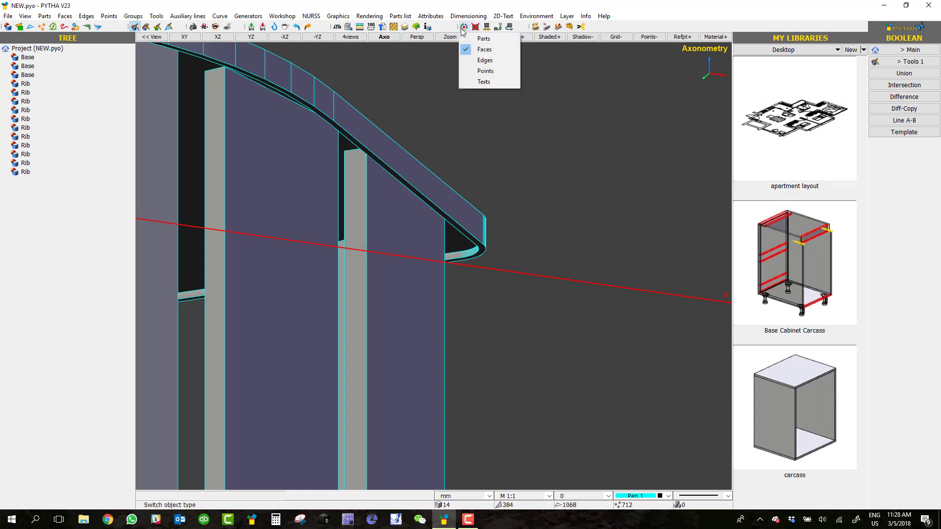
left_click(484, 50)
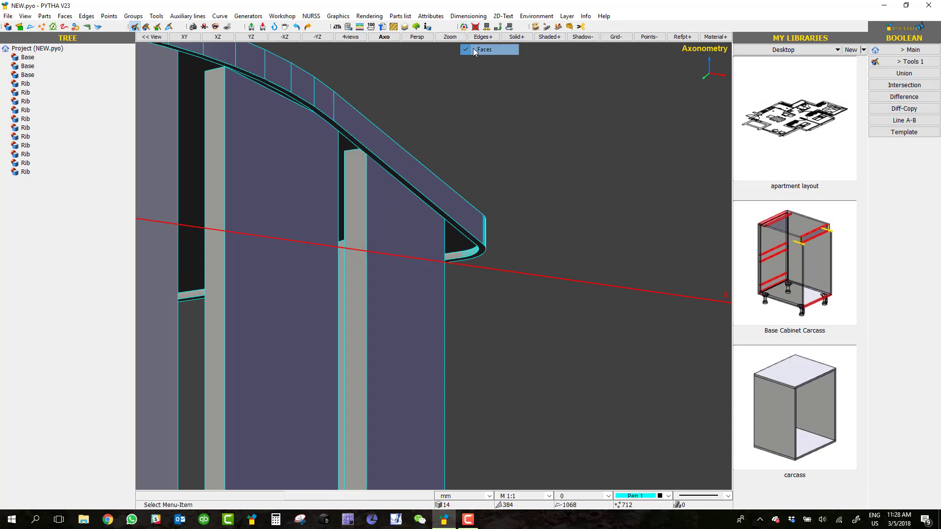
left_click(486, 27)
scroll(437, 221, "up", 5)
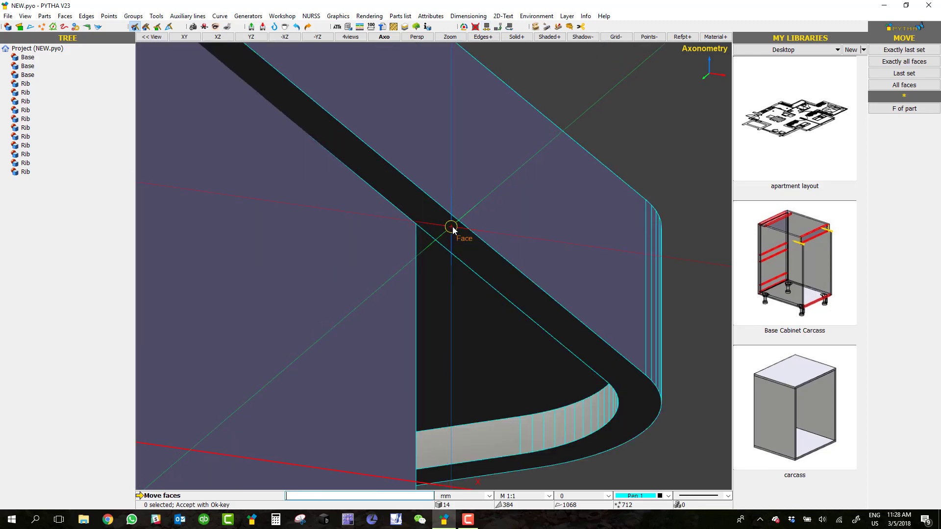
scroll(471, 264, "down", 8)
right_click(469, 274)
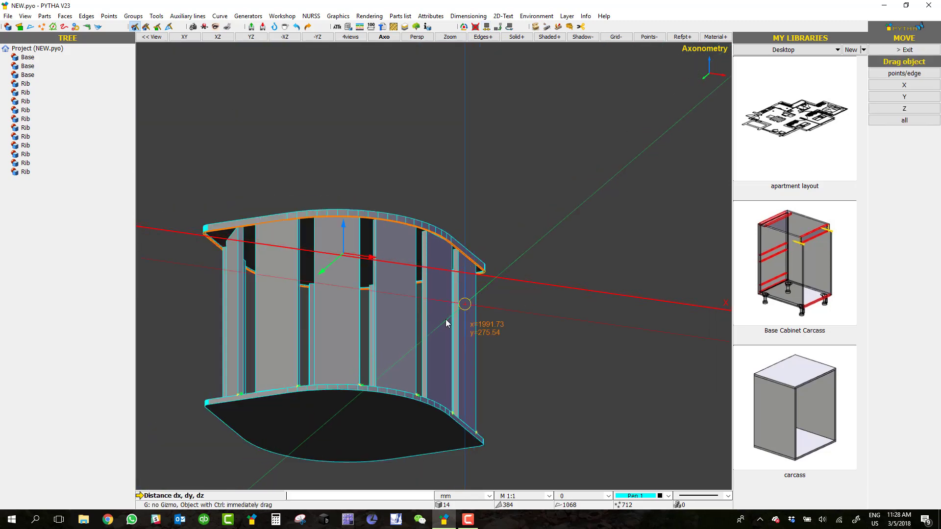
scroll(473, 281, "up", 3)
left_click(415, 156)
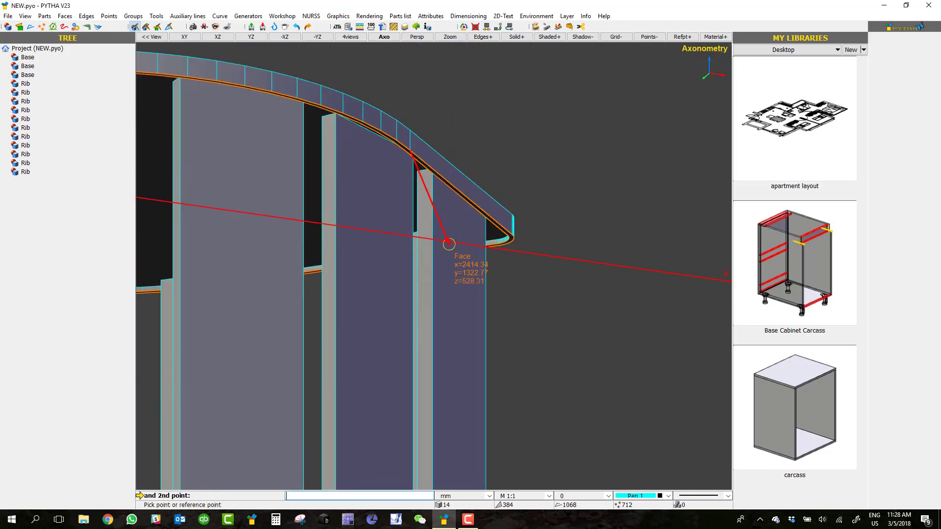
scroll(447, 260, "down", 5)
scroll(447, 267, "up", 5)
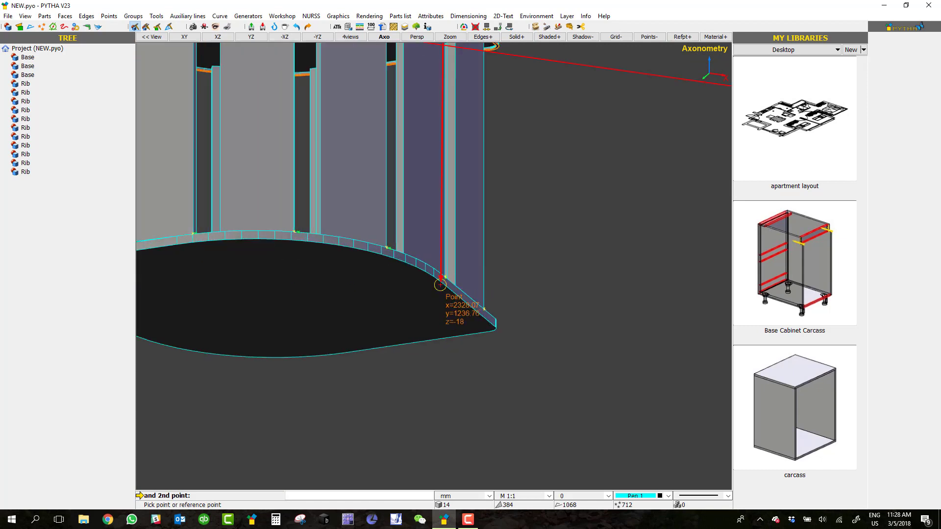
left_click(440, 287)
left_click(496, 264)
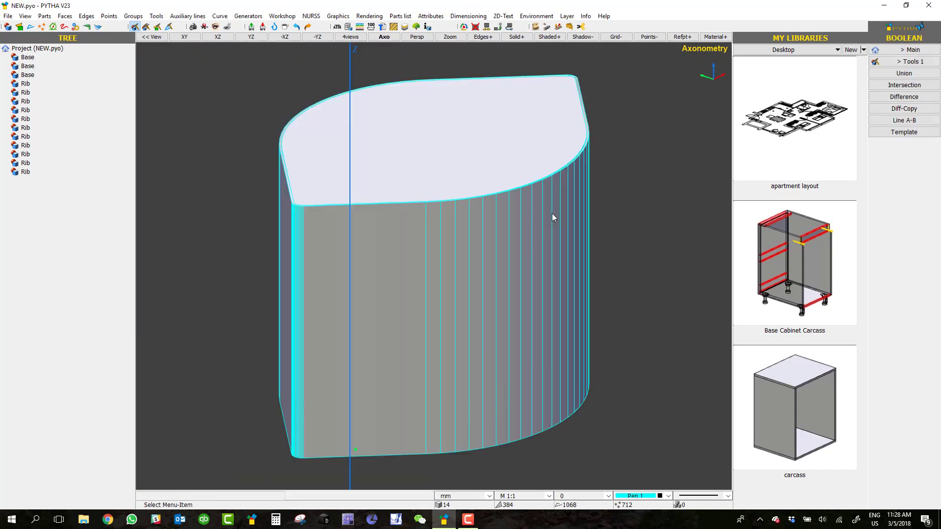
Step: Unroll the curved outer skin flat with 2D revolve, using automatic XY placement, maximum angle 40 and sheet thickness 0
scroll(552, 213, "down", 5)
scroll(525, 217, "down", 5)
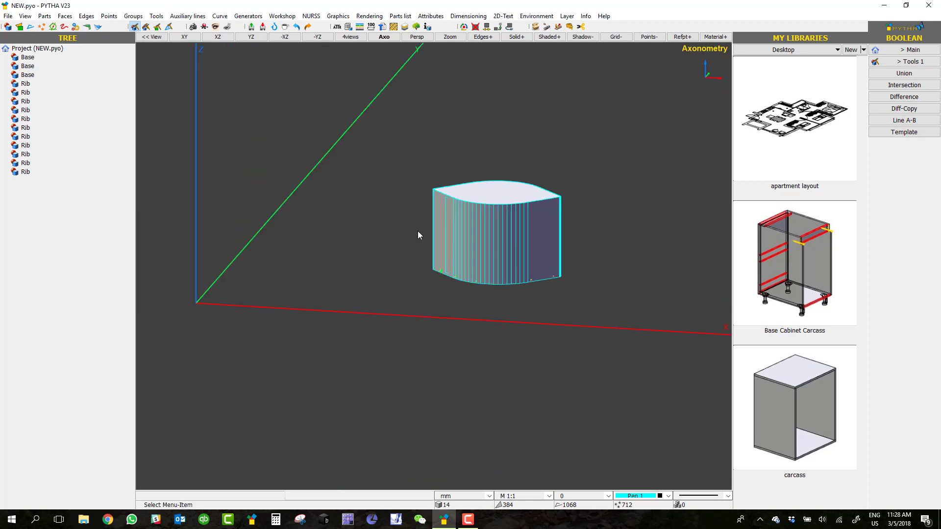
middle_click_drag(492, 235, 492, 233)
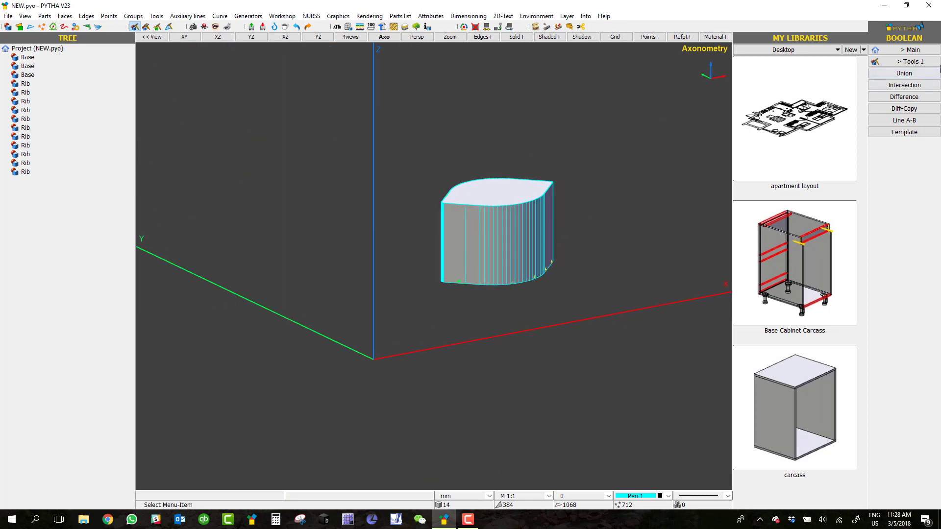
left_click(916, 51)
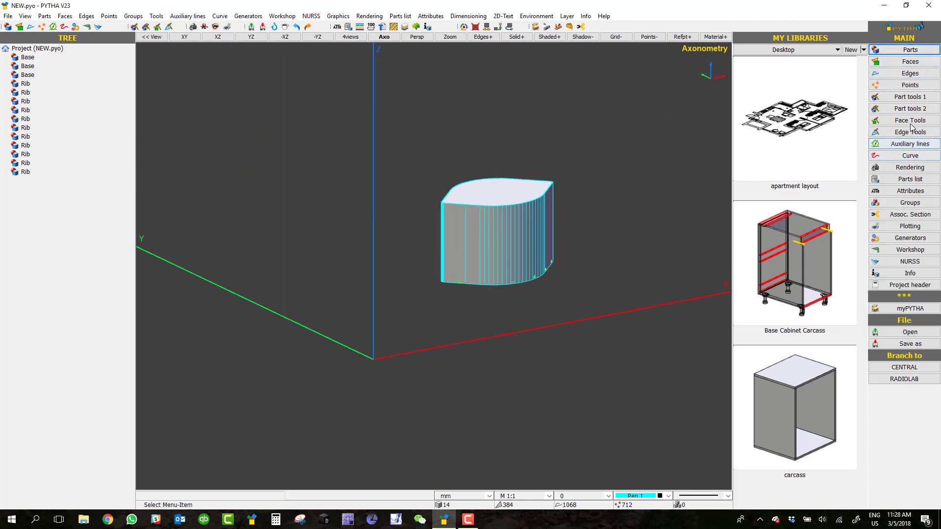
left_click(912, 108)
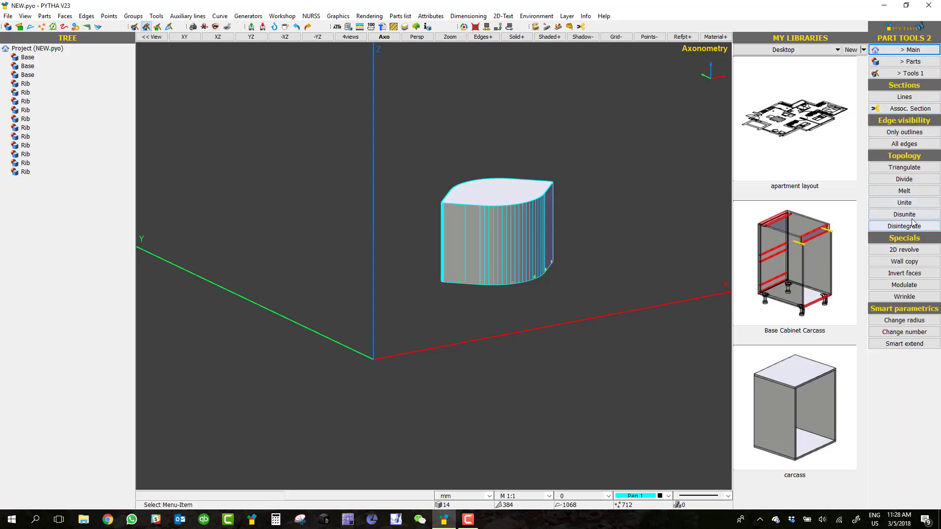
left_click(916, 250)
left_click(452, 243)
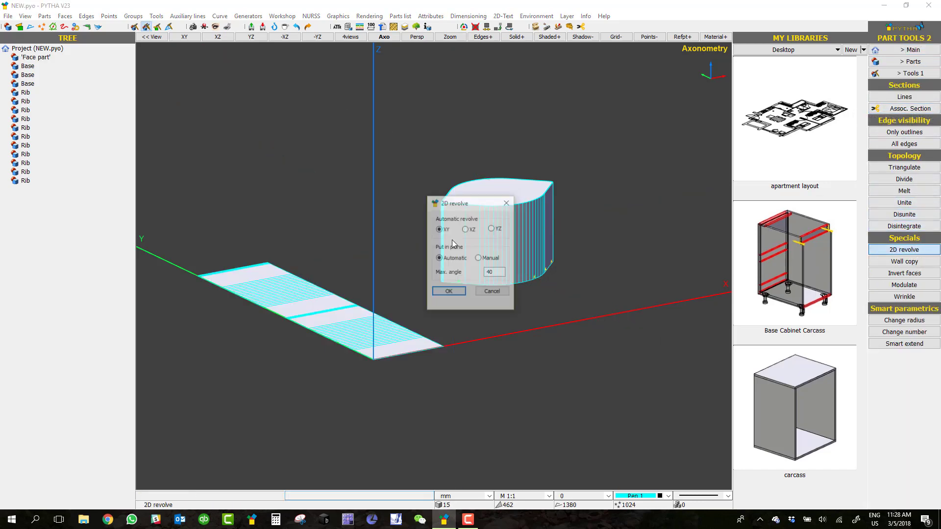
scroll(286, 274, "up", 4)
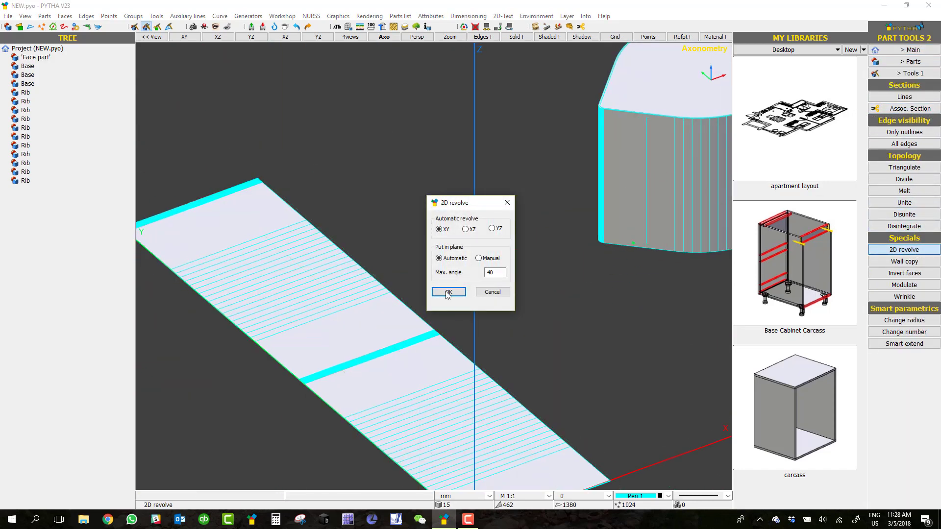
left_click(448, 292)
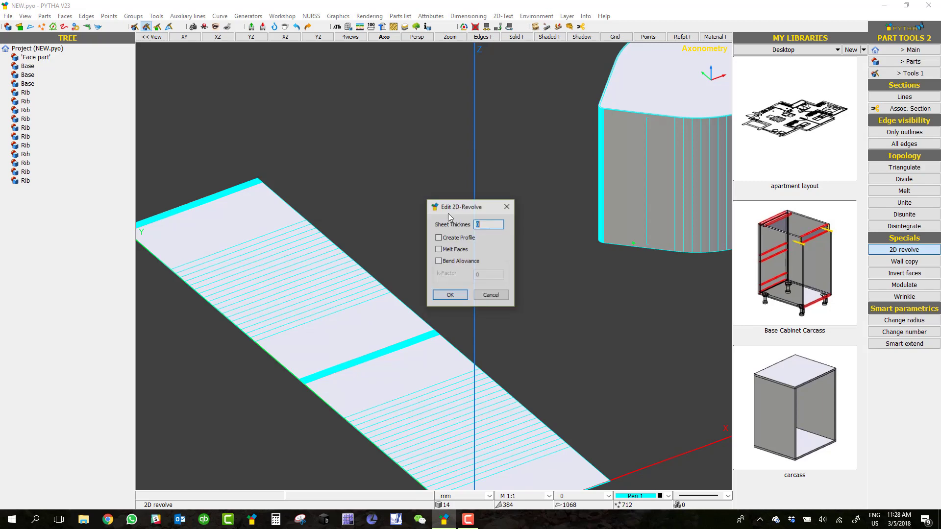
left_click(449, 296)
Step: Move the curved outer skin freely up and away from the ribbed cabinet structure
scroll(349, 240, "up", 4)
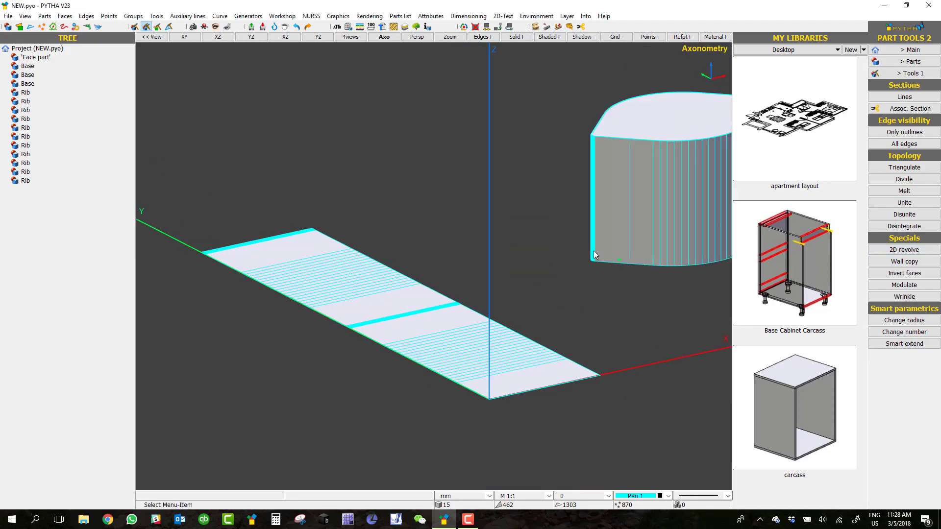
middle_click_drag(631, 191, 487, 243)
scroll(538, 230, "down", 1)
right_click(537, 226)
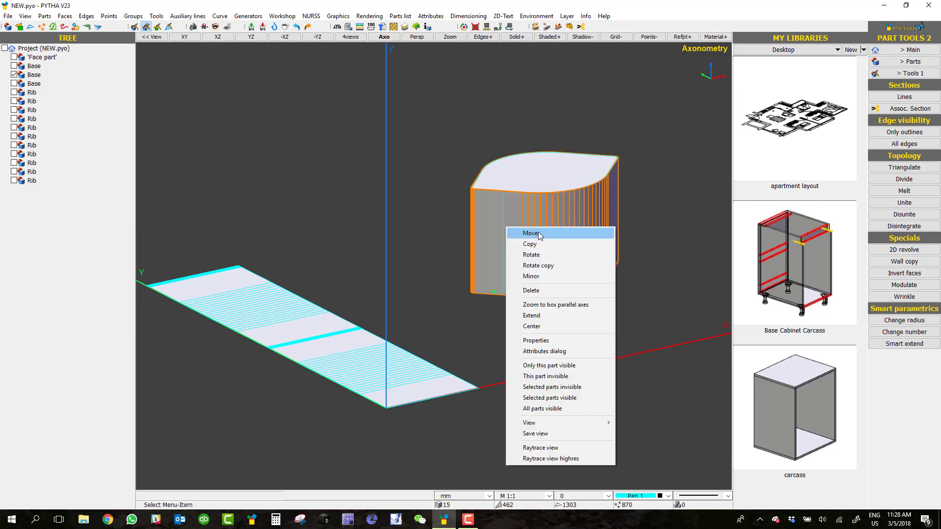
left_click(539, 231)
left_click_drag(524, 217, 382, 144)
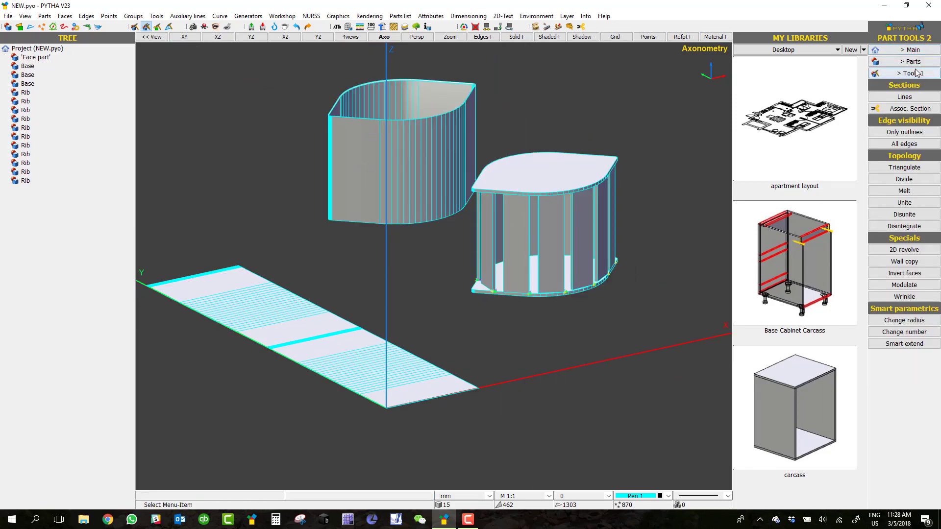
Step: Add dowel bore holes between the ribs and panels using the Dowels_original pattern with 3 dowels and offsets of 20
left_click(911, 50)
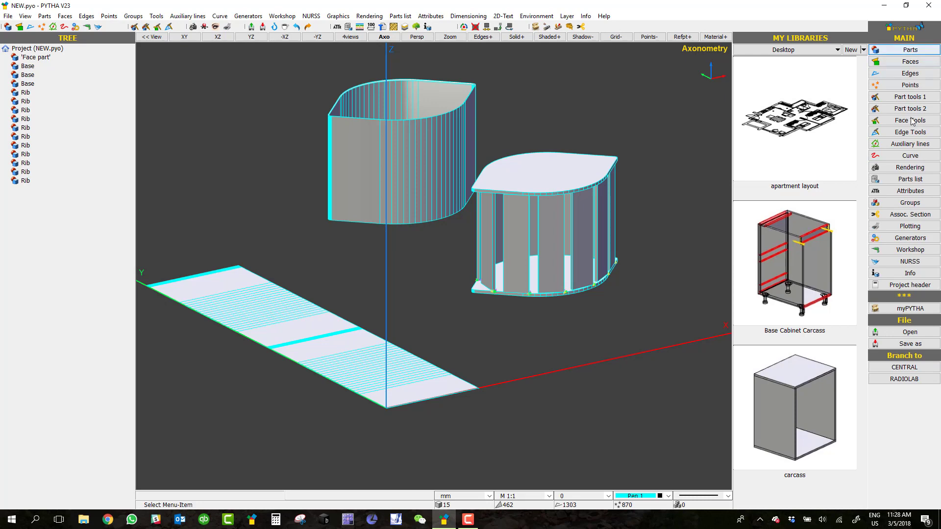
left_click(905, 251)
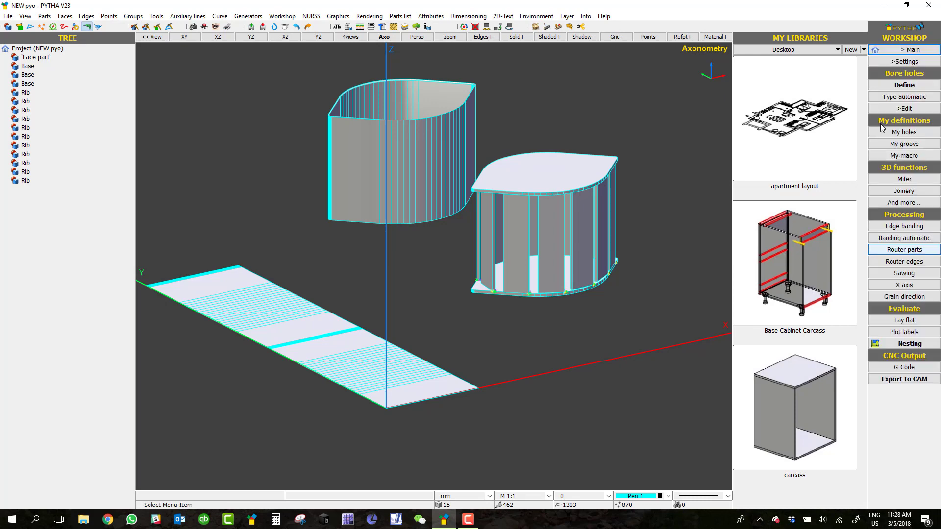
left_click(904, 86)
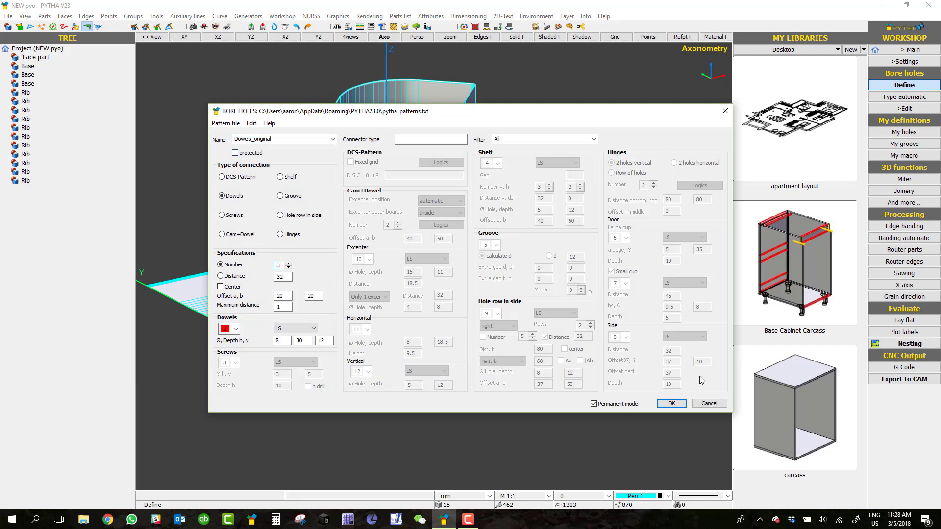
left_click(672, 403)
left_click_drag(659, 114, 486, 327)
right_click_drag(485, 327, 534, 314)
right_click(540, 302)
right_click(569, 296)
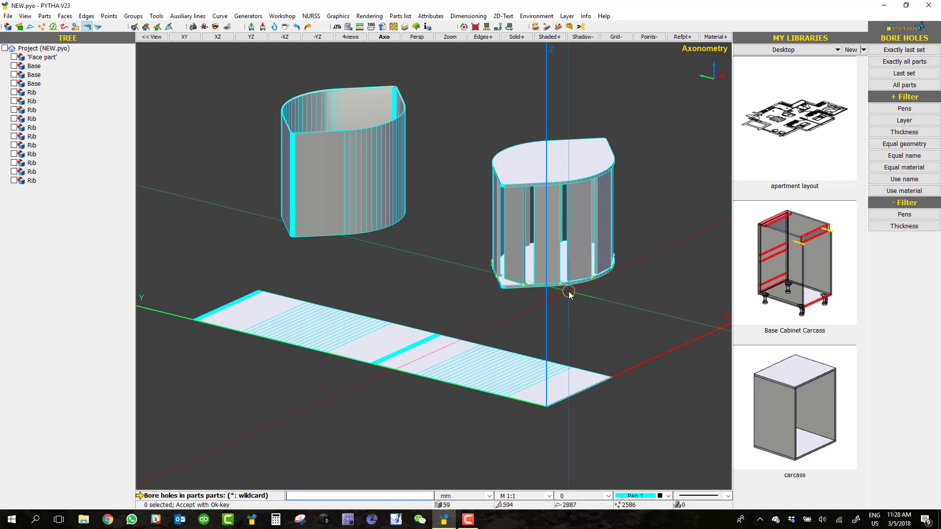
left_click(468, 16)
left_click(727, 111)
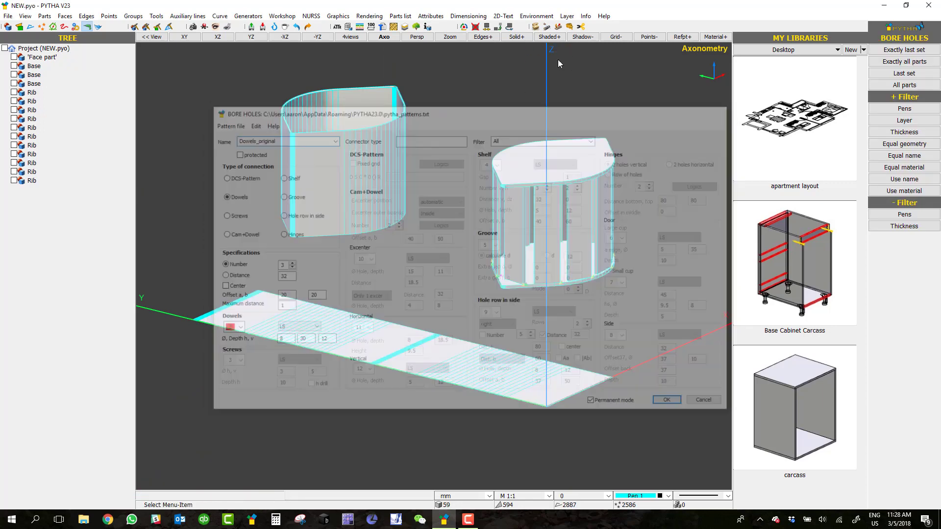
Step: Turn off solid display and inspect the bore holes in the ribs and panels
left_click(510, 39)
scroll(549, 179, "up", 5)
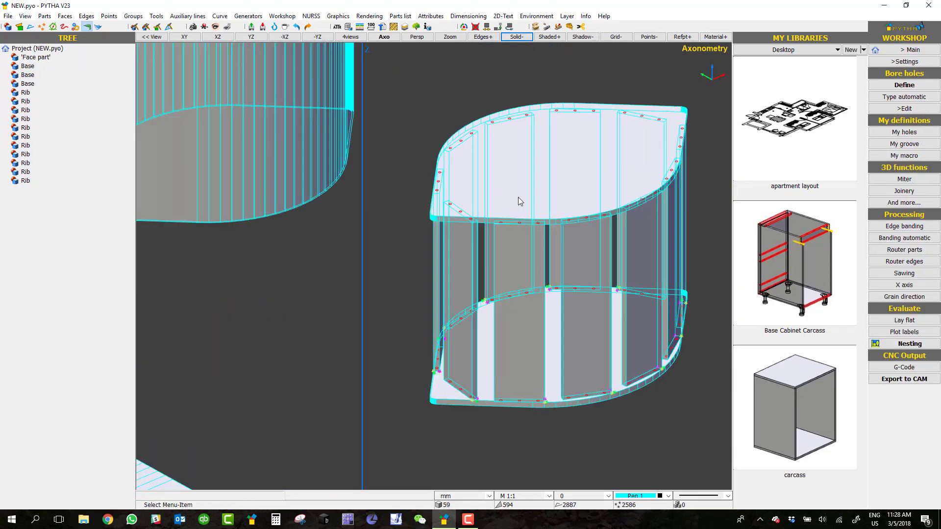
scroll(604, 217, "down", 5)
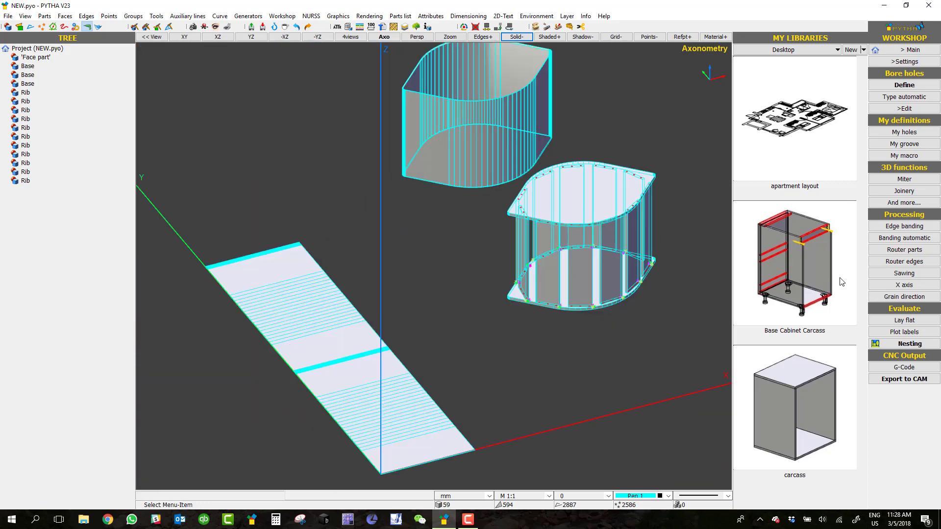
Step: Assign an all-around router path with an own strategy and left-turn direction to the ribs and panels, setting the depth and tool
left_click(904, 249)
left_click_drag(676, 131, 521, 324)
right_click(536, 171)
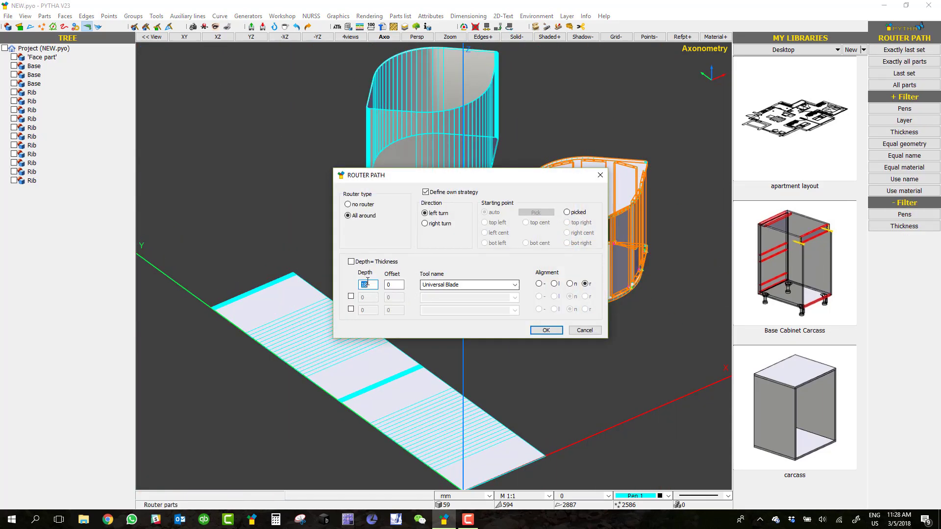
key("BackSpace")
left_click(515, 285)
left_click(471, 294)
left_click(546, 331)
Step: Create a 2440 × 1220 × 18 mm block as a stock sheet beside the cabinet
middle_click_drag(598, 312, 465, 329)
scroll(466, 328, "down", 1)
right_click_drag(546, 322, 554, 295)
key("b")
left_click(600, 293)
type("2440,122")
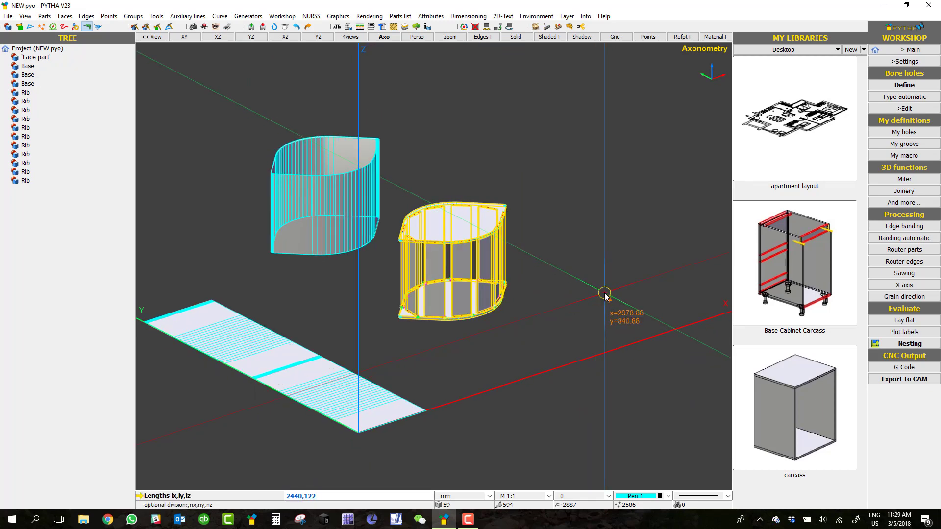
type("0,18")
key("Return")
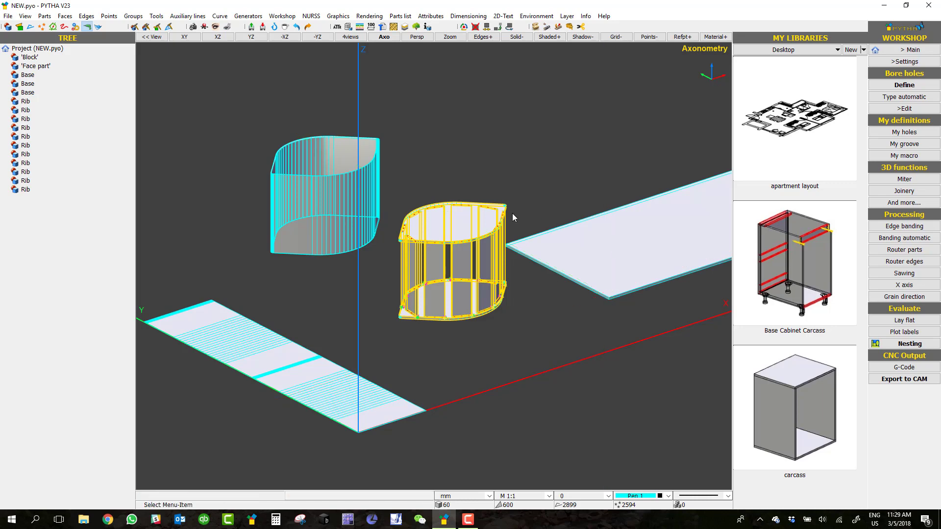
Step: Nest the cabinet's ribs and panels on the stock sheet using Nesting (Polygons), stock margin 5 and part margin 8, and turn off solid display
middle_click_drag(513, 213, 457, 210)
left_click(904, 343)
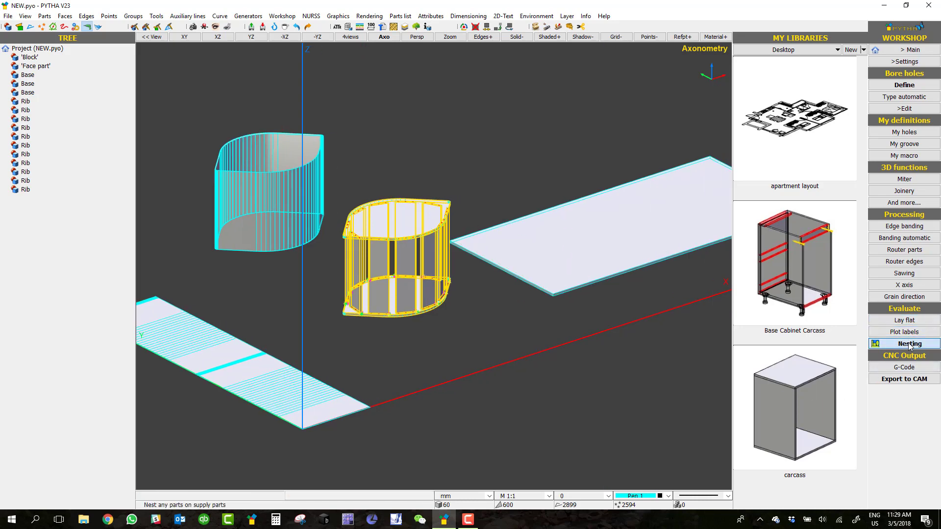
right_click(507, 186)
middle_click_drag(456, 210, 431, 240)
mouse_move(465, 186)
left_mouse_down()
mouse_move(460, 223)
mouse_move(322, 367)
left_mouse_up()
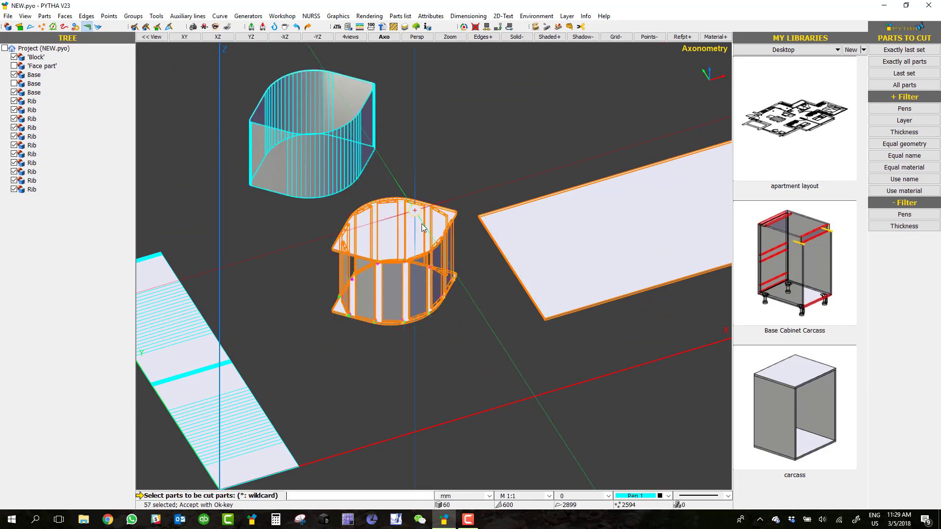
right_click(469, 167)
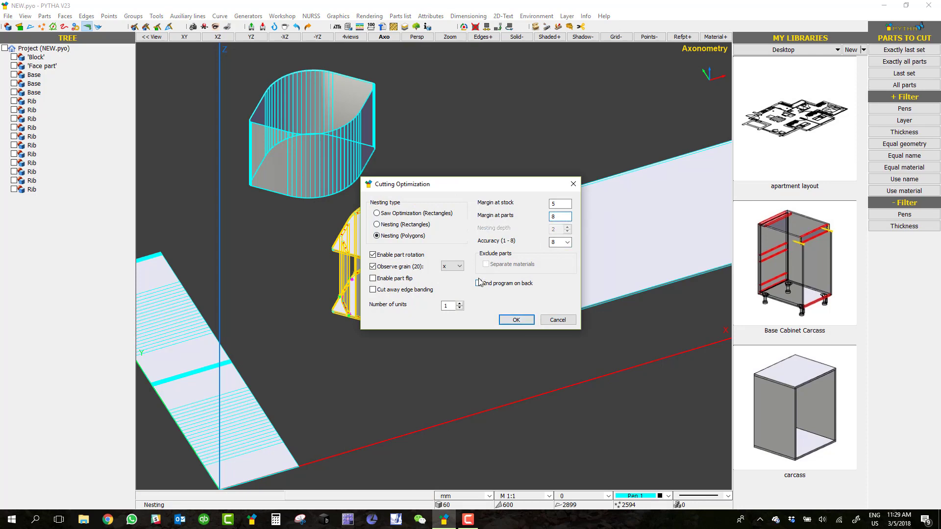
key("Return")
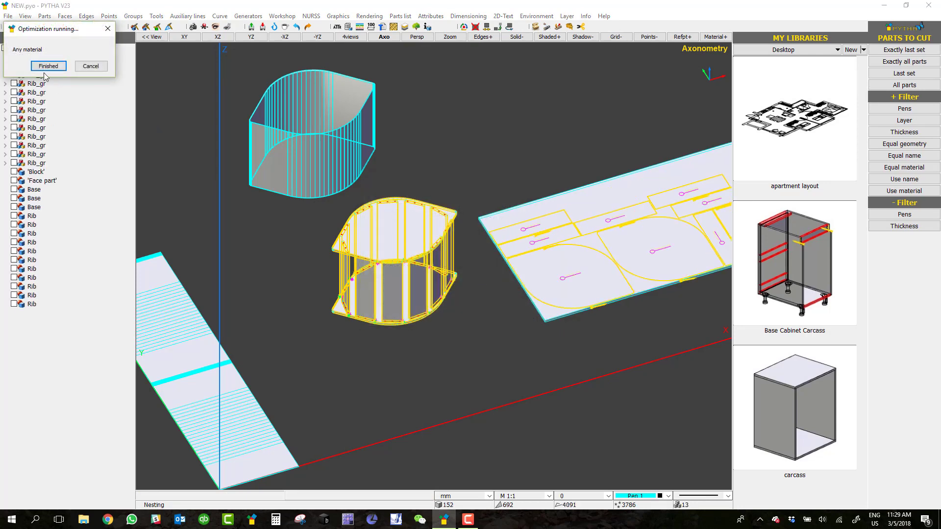
left_click(45, 68)
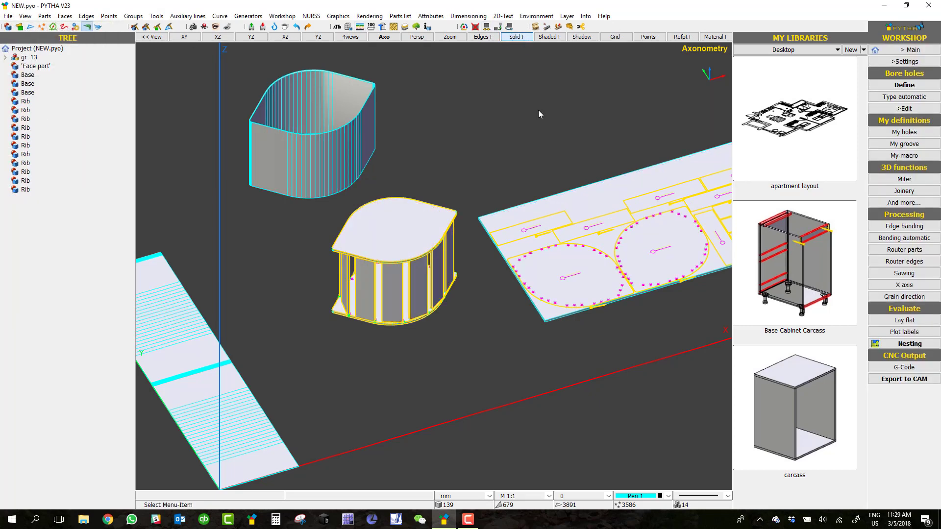
left_click(524, 40)
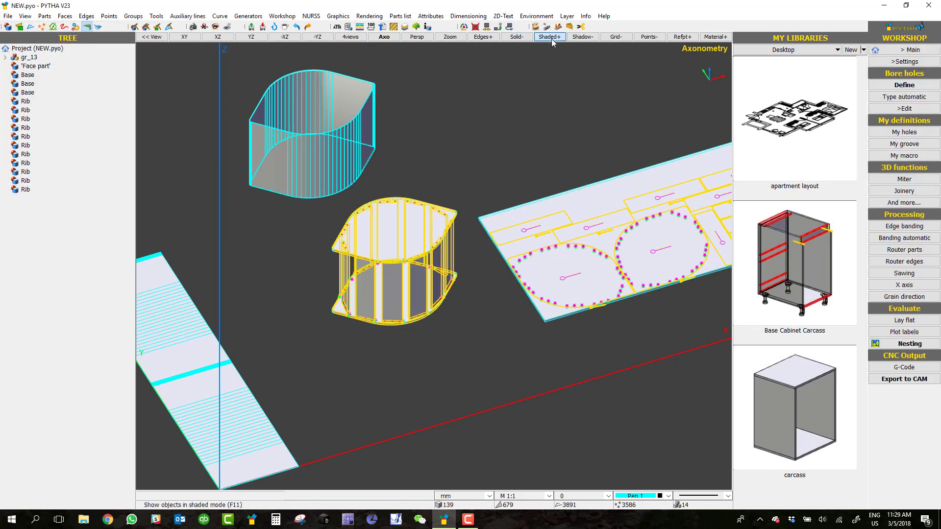
Step: Turn off shaded display, inspect the nested sheet, ribbed cabinet, outer skin and unrolled skin in wireframe, and restore the shading
left_click(551, 39)
mouse_move(434, 168)
middle_mouse_down()
mouse_move(506, 199)
mouse_move(691, 198)
middle_mouse_up()
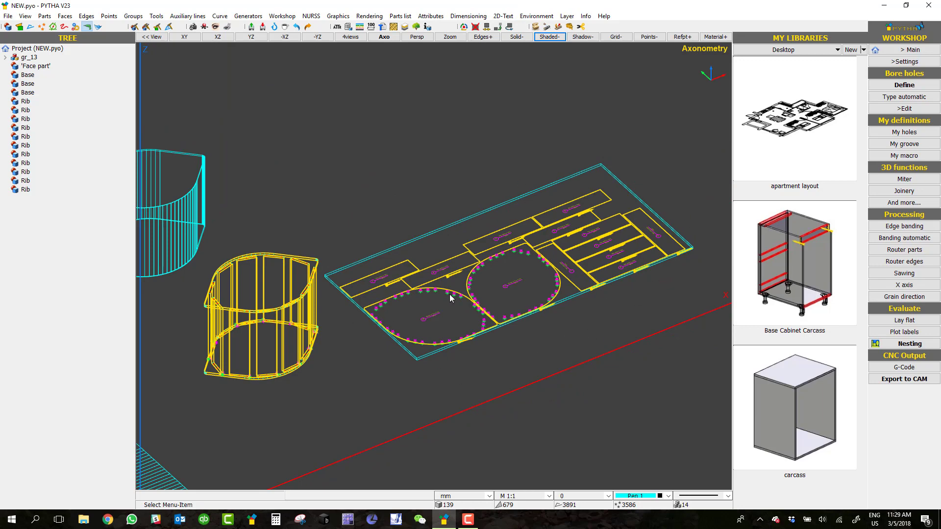
middle_click_drag(451, 298, 651, 176)
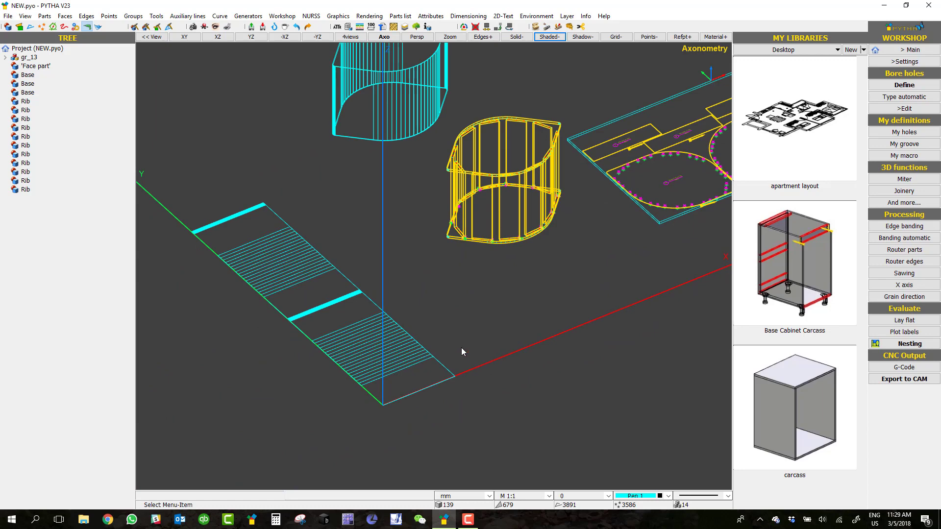
middle_click_drag(352, 169, 333, 229)
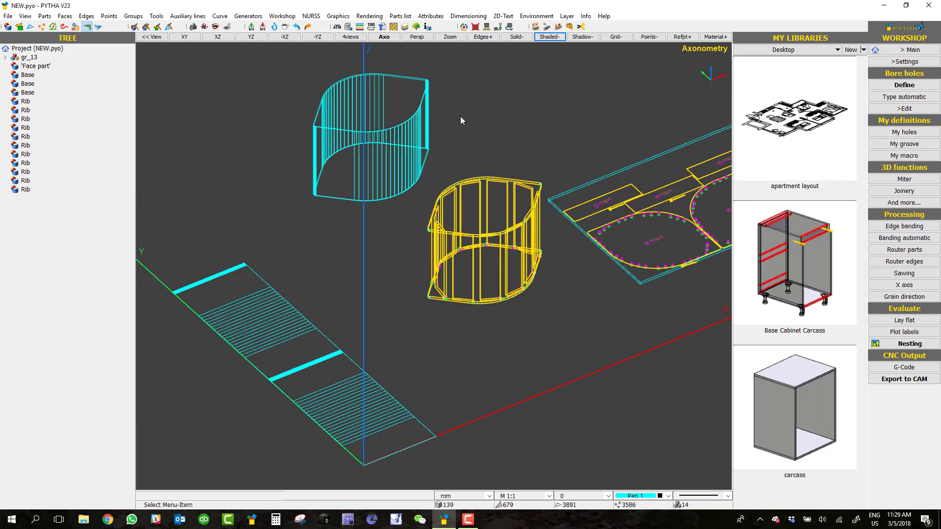
left_click(550, 36)
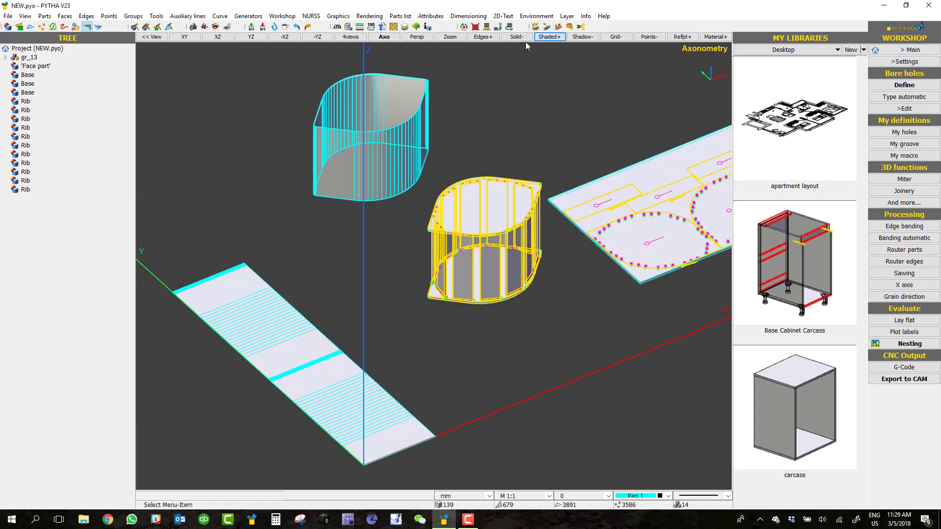
Step: Turn on solid display and show the outer skin, ribbed cabinet, unrolled skin and nested sheet together in one overview
left_click(516, 37)
right_click_drag(543, 116, 542, 148)
scroll(539, 149, "down", 3)
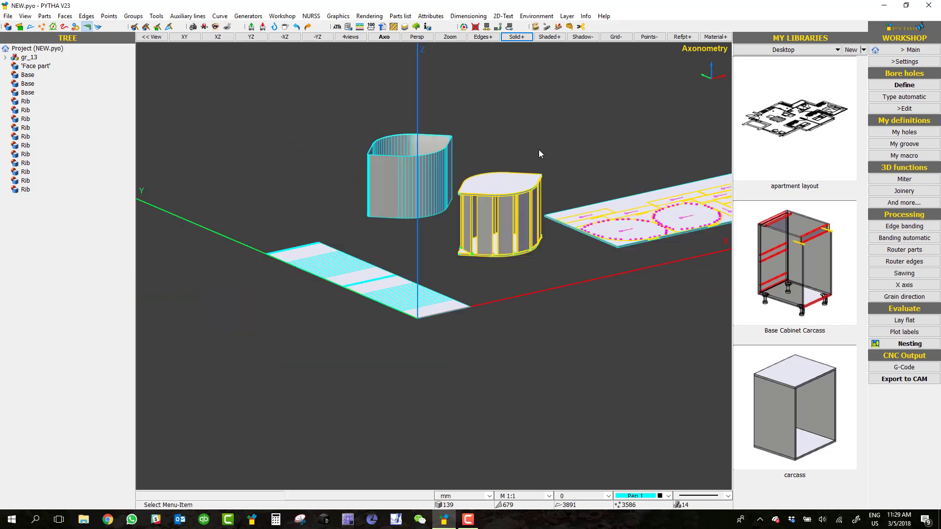
middle_click_drag(540, 149, 428, 202)
scroll(427, 201, "down", 2)
right_click_drag(446, 254, 451, 272)
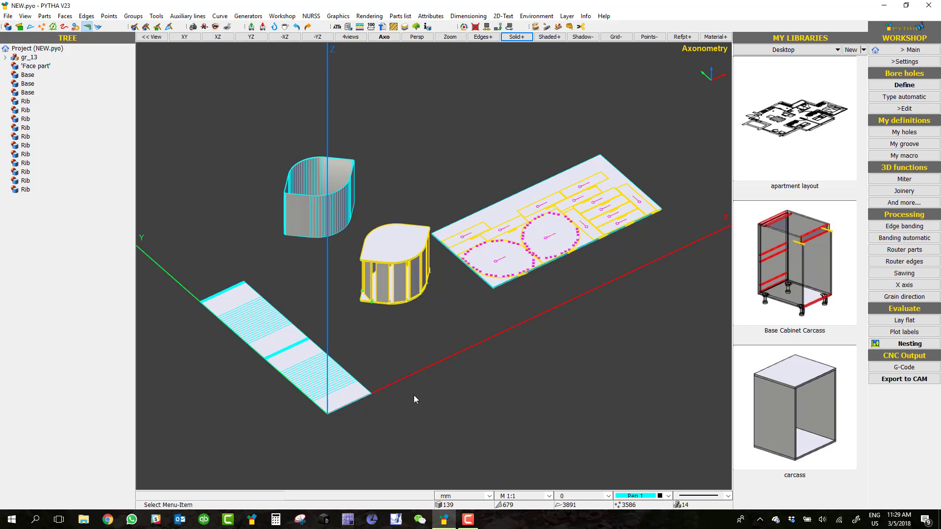
left_click(468, 520)
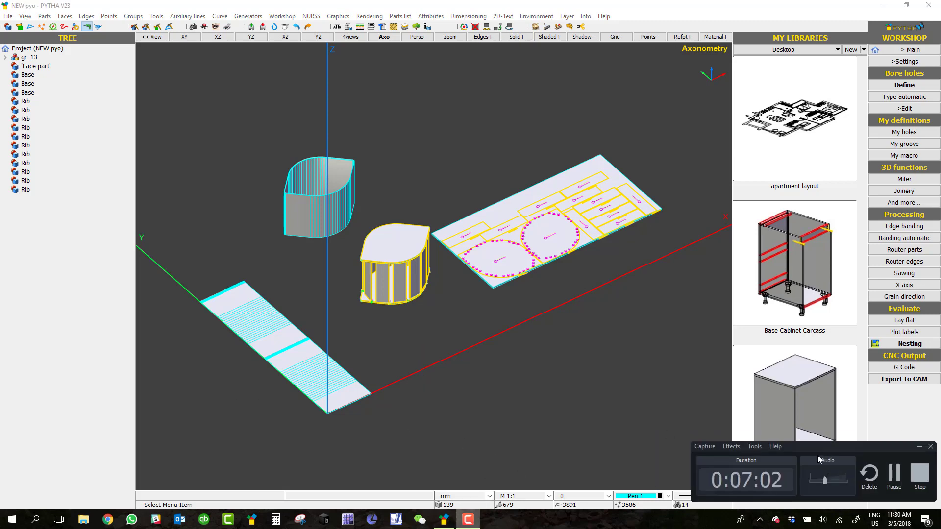